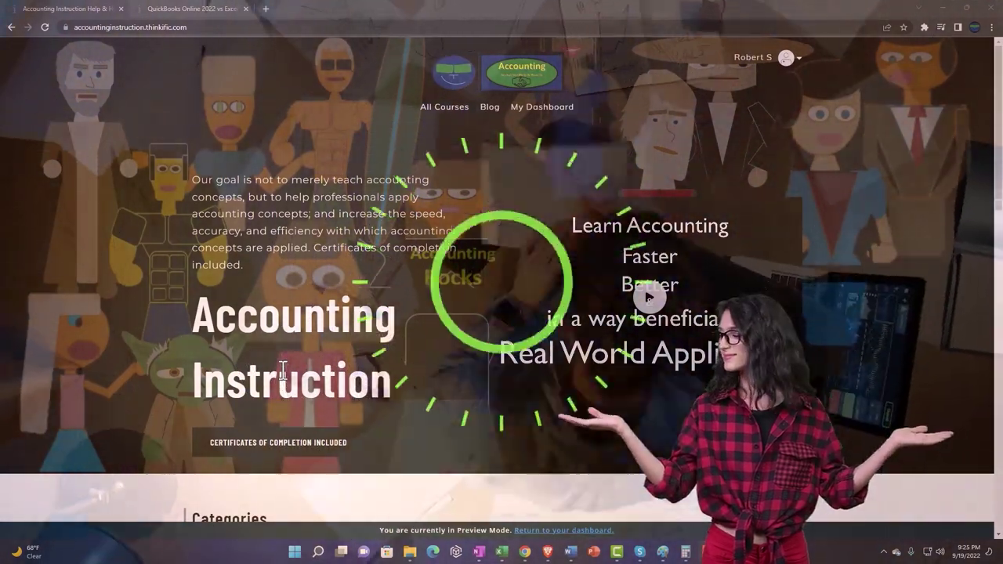
# Browse the course categories on the Accounting Instruction site and expand the OneNote - Getting Started 2022 section of the QuickBooks Online course.
pyautogui.scroll(-2, 137, 430)
pyautogui.scroll(-5, 138, 428)
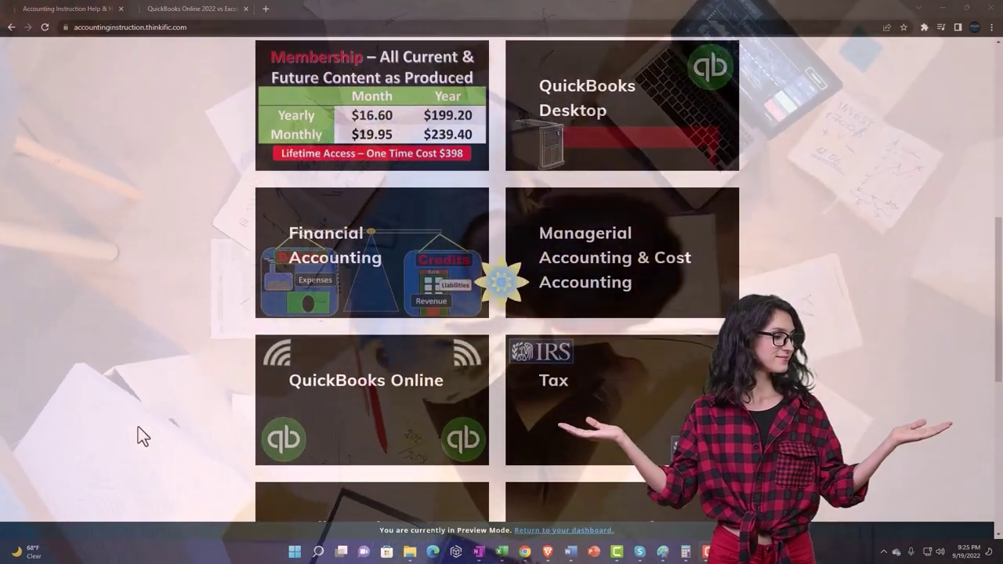
pyautogui.scroll(-6, 138, 428)
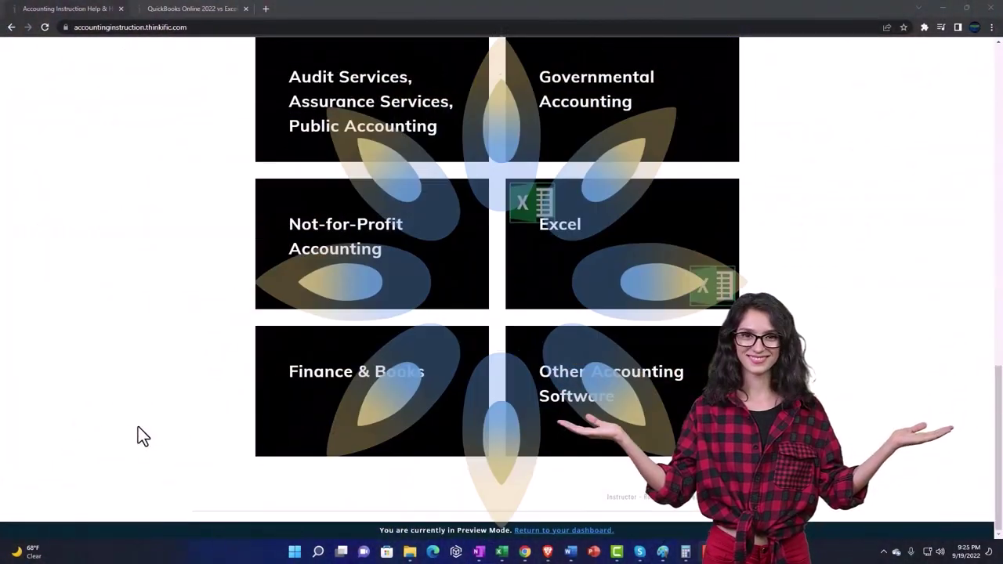
pyautogui.click(179, 9)
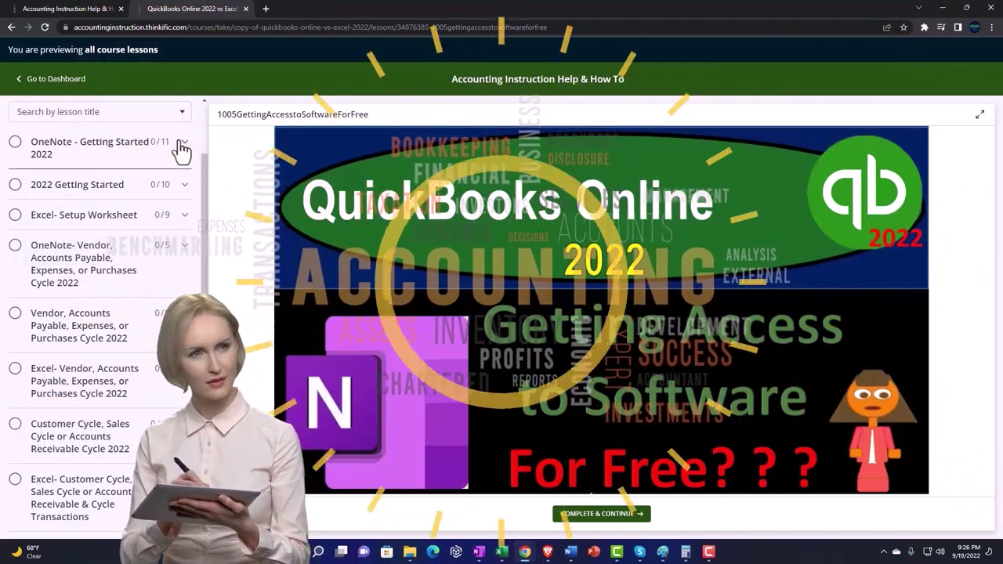
pyautogui.click(181, 149)
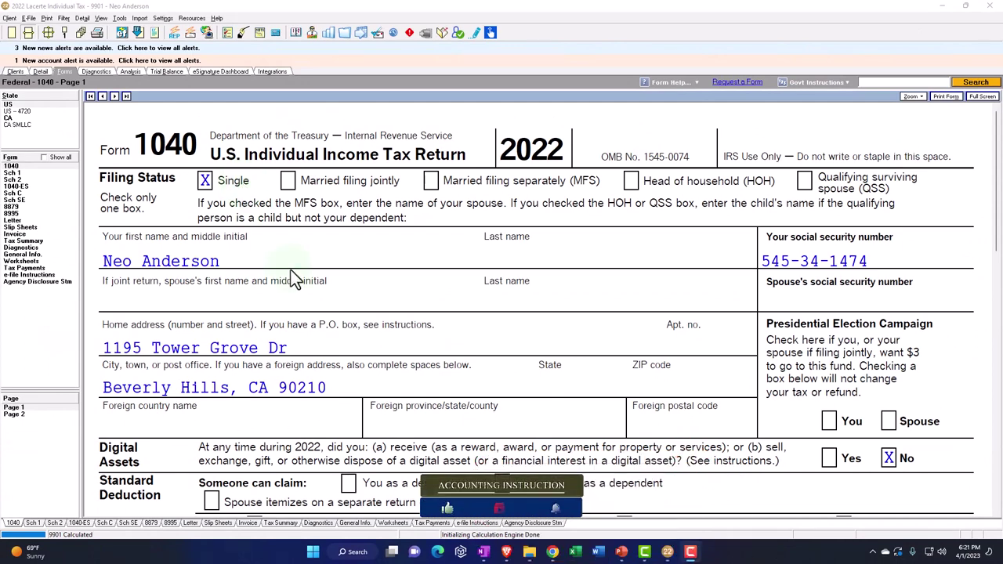
# Examine the income lines on Form 1040 page 1 and the business income and expenses on Schedule C.
pyautogui.scroll(-8, 381, 377)
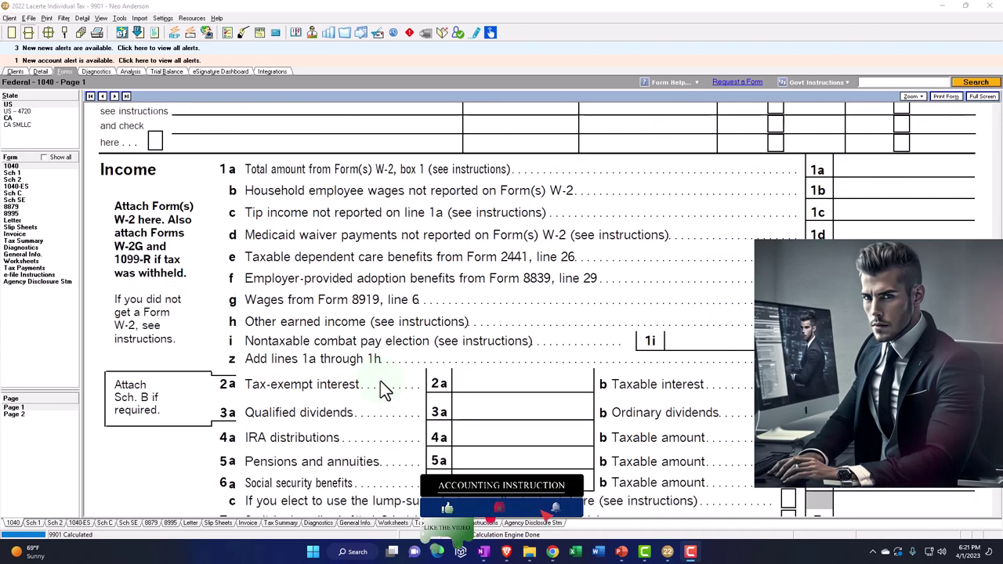
pyautogui.scroll(-5, 384, 390)
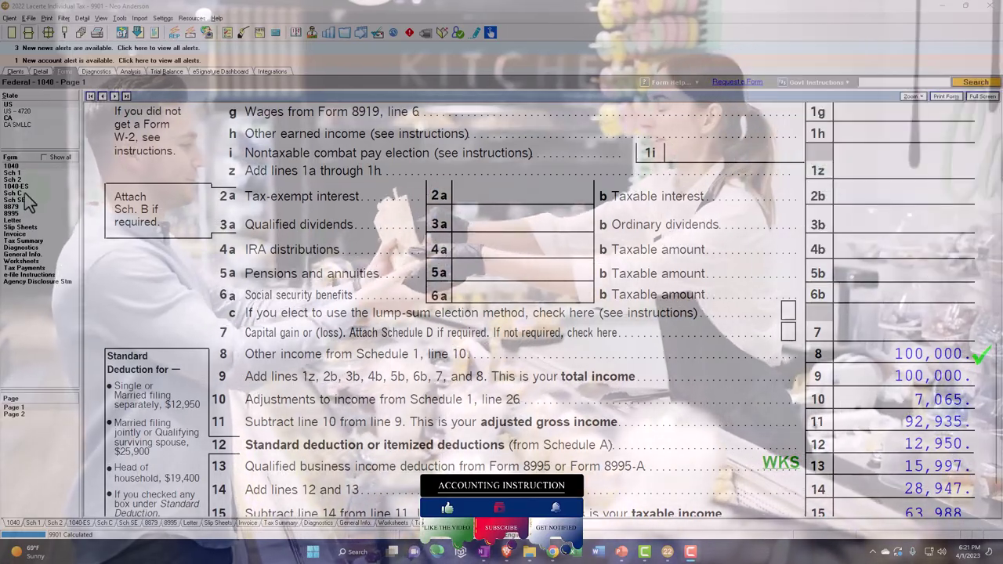
pyautogui.click(24, 194)
pyautogui.scroll(-3, 576, 392)
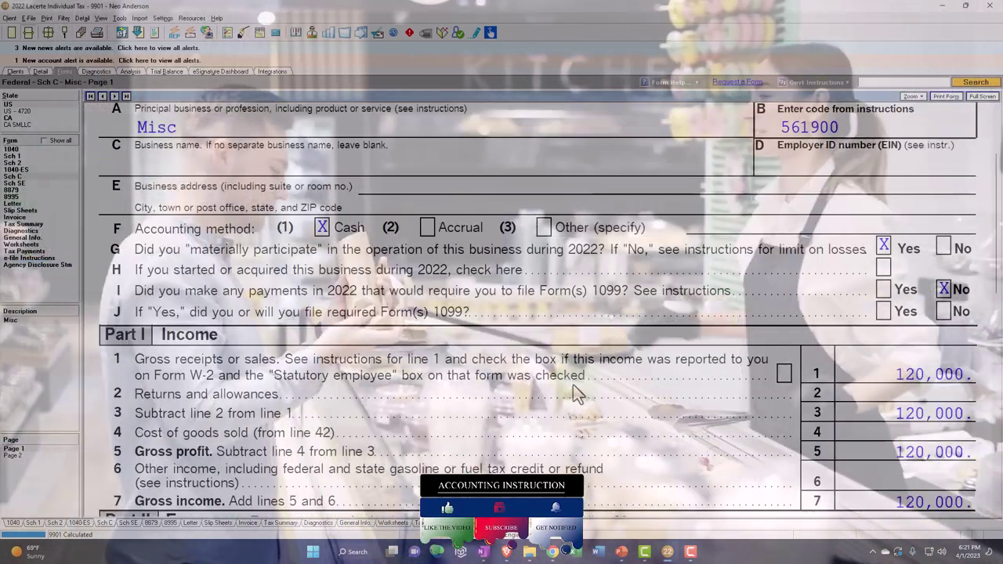
pyautogui.scroll(-6, 576, 392)
pyautogui.scroll(-3, 558, 386)
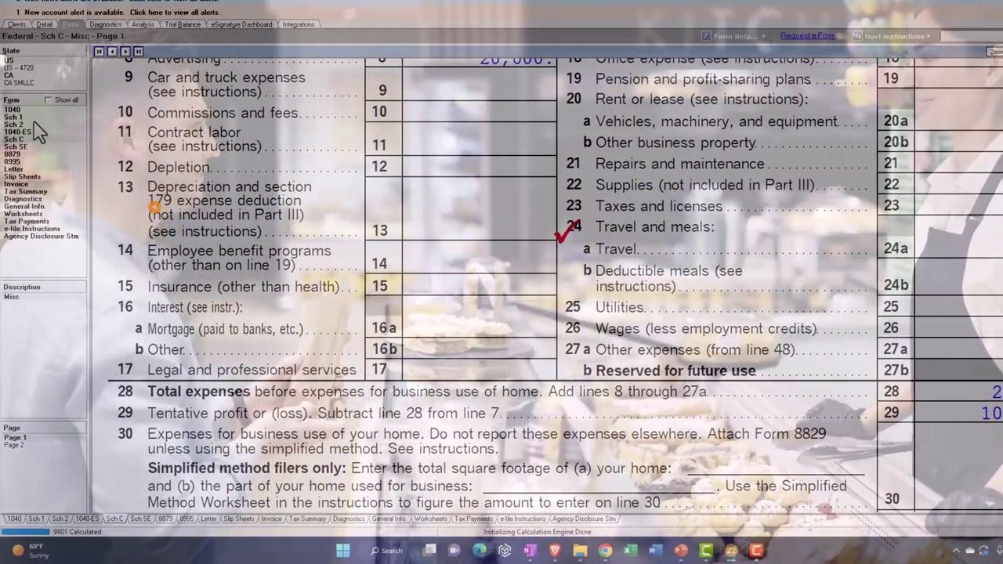
# Trace the business income from Schedule 1 line 3 to line 8 on Form 1040 page 1.
pyautogui.click(14, 123)
pyautogui.click(14, 117)
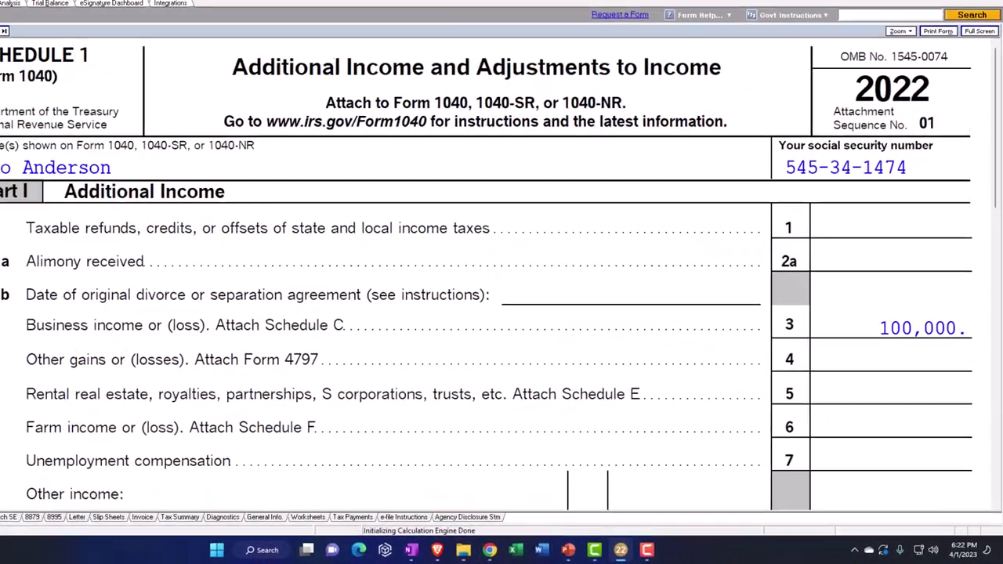
pyautogui.click(11, 166)
pyautogui.scroll(-6, 639, 323)
pyautogui.scroll(-5, 551, 264)
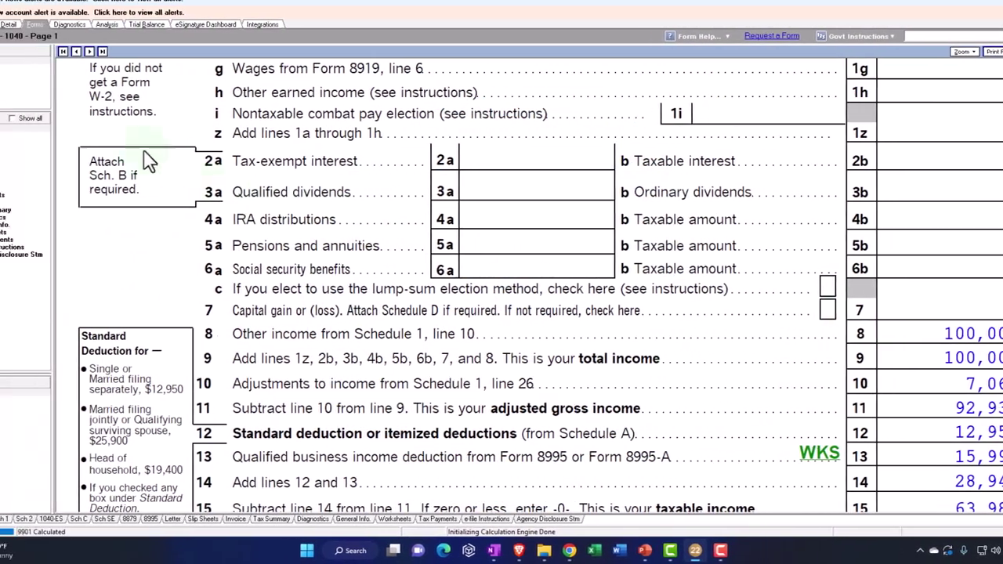
# Compare the Schedule C profit lines with the self-employment tax calculation on Schedule SE through line 13.
pyautogui.click(32, 147)
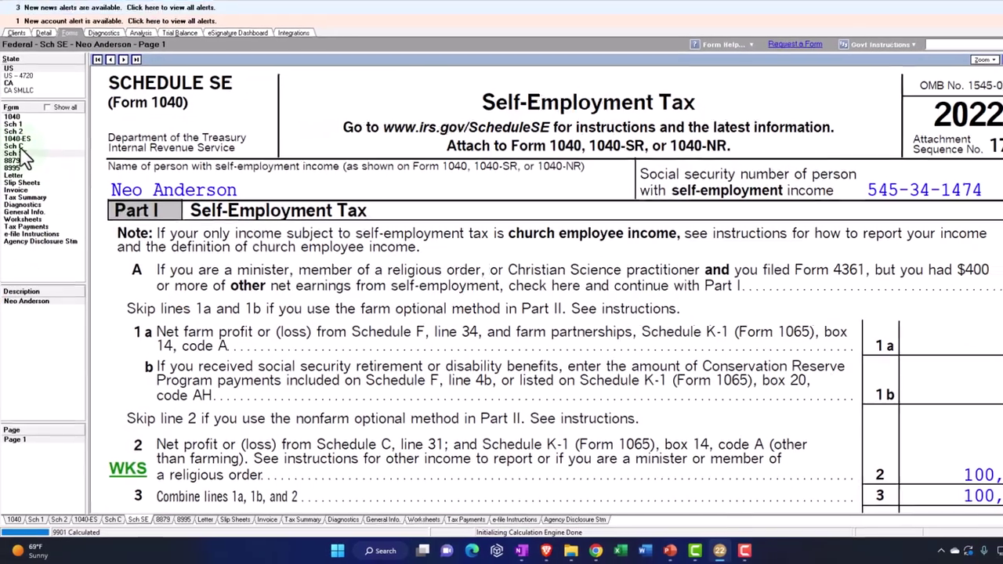
pyautogui.click(14, 139)
pyautogui.scroll(-3, 439, 345)
pyautogui.scroll(-6, 431, 364)
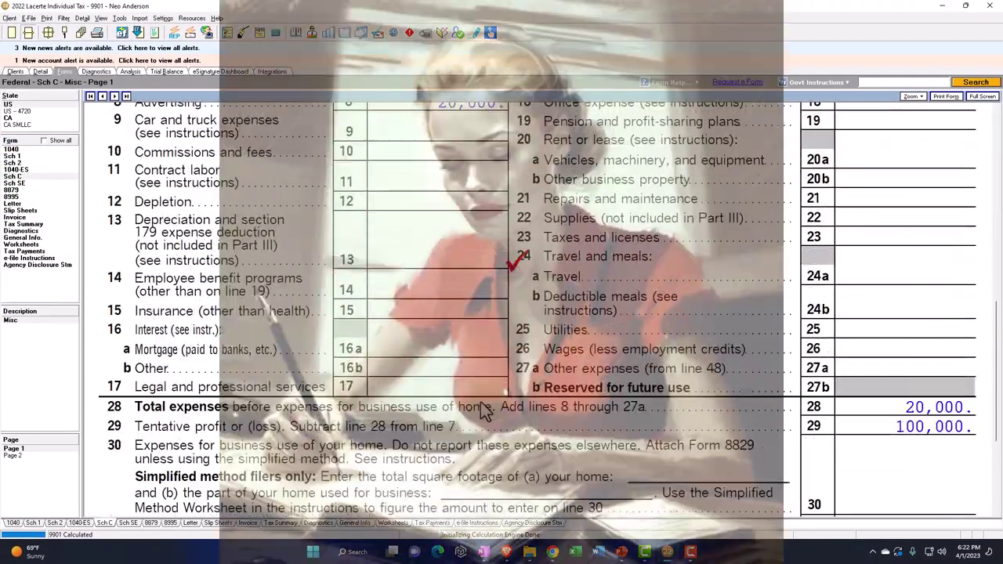
pyautogui.click(34, 185)
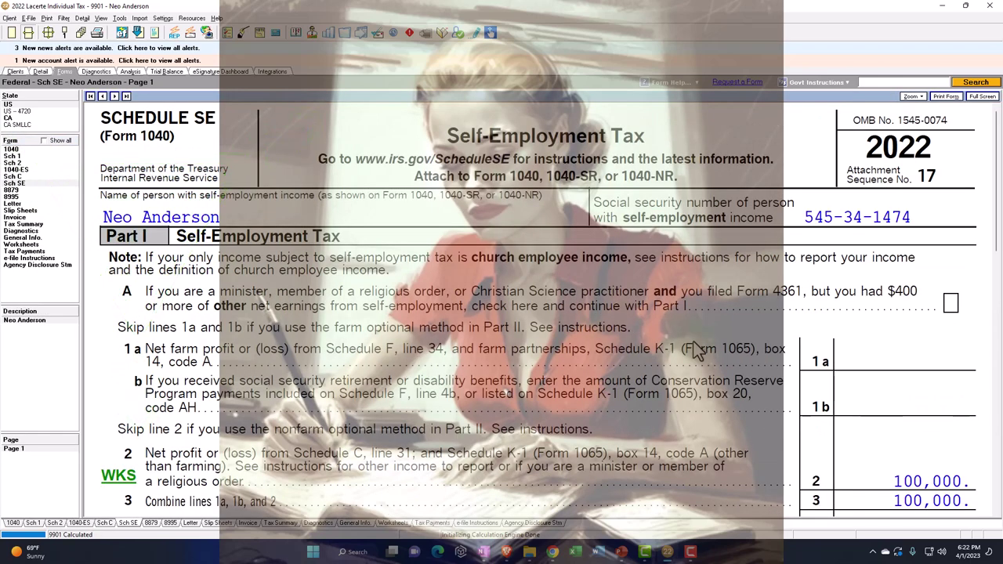
pyautogui.scroll(-6, 697, 351)
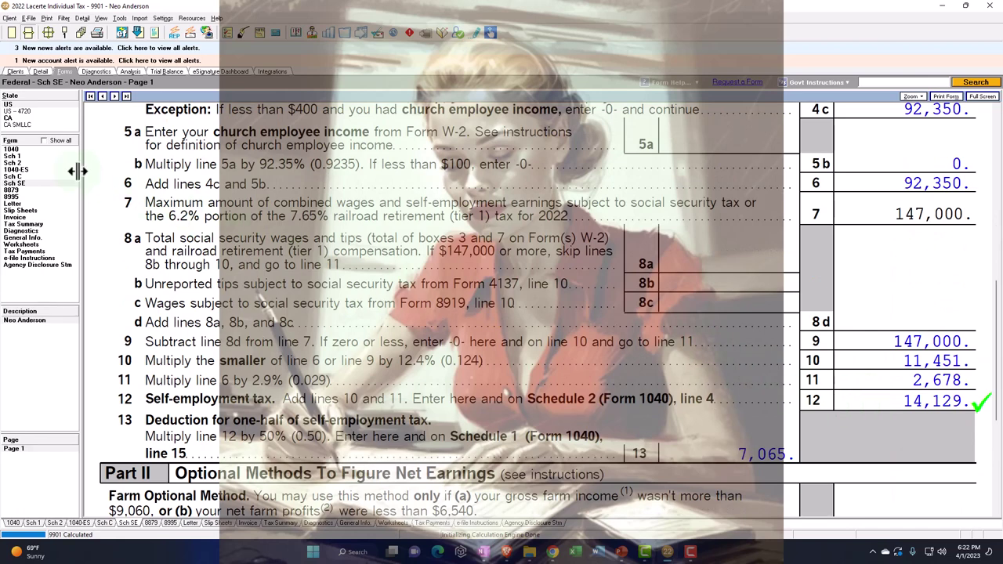
# Trace the self-employment tax to Schedule 2 line 4 and to line 23 on Form 1040 page 2.
pyautogui.click(21, 163)
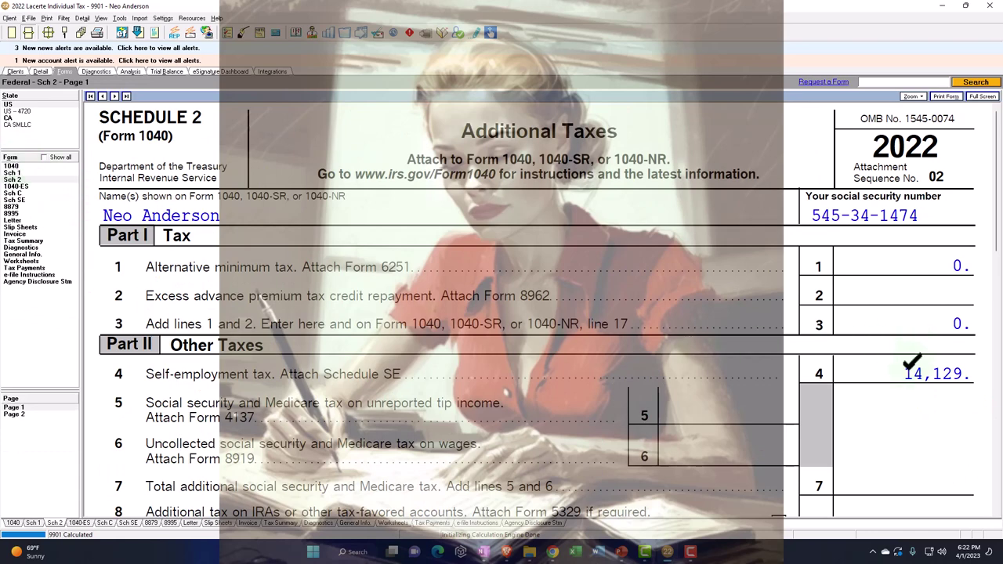
pyautogui.click(12, 166)
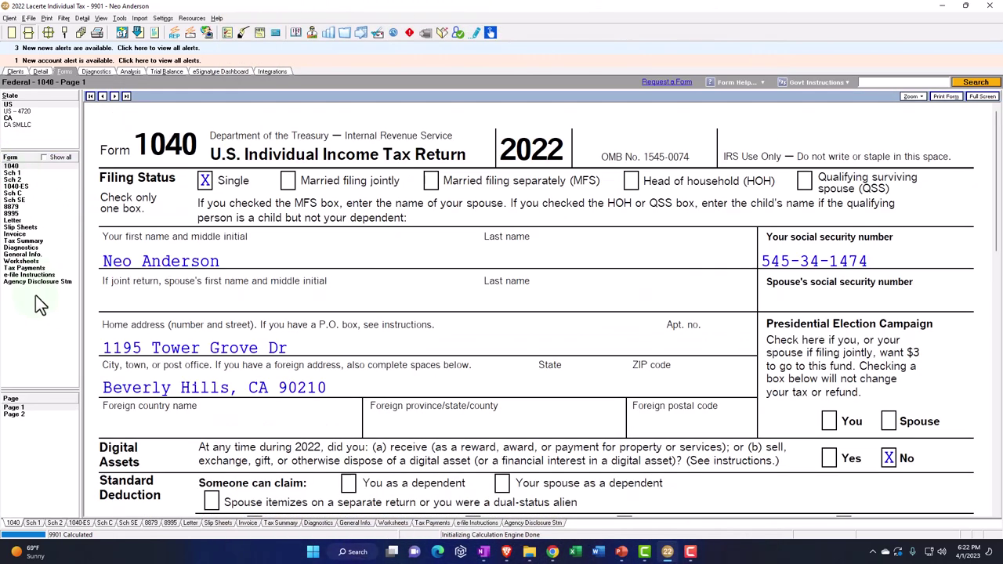
pyautogui.click(30, 414)
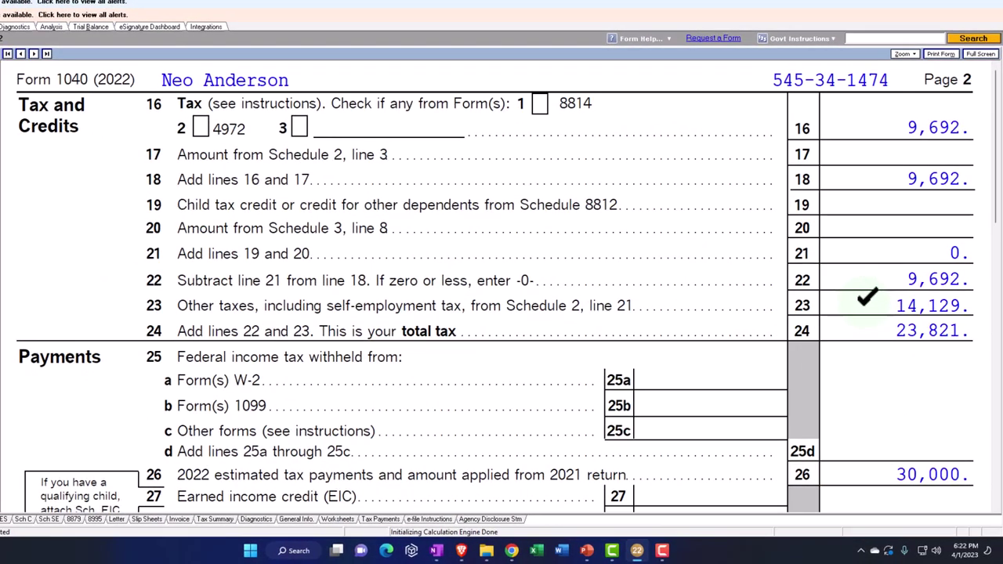
# Check the income and deduction lines on Form 1040 page 1 against the net profit on Schedule C line 31.
pyautogui.click(15, 392)
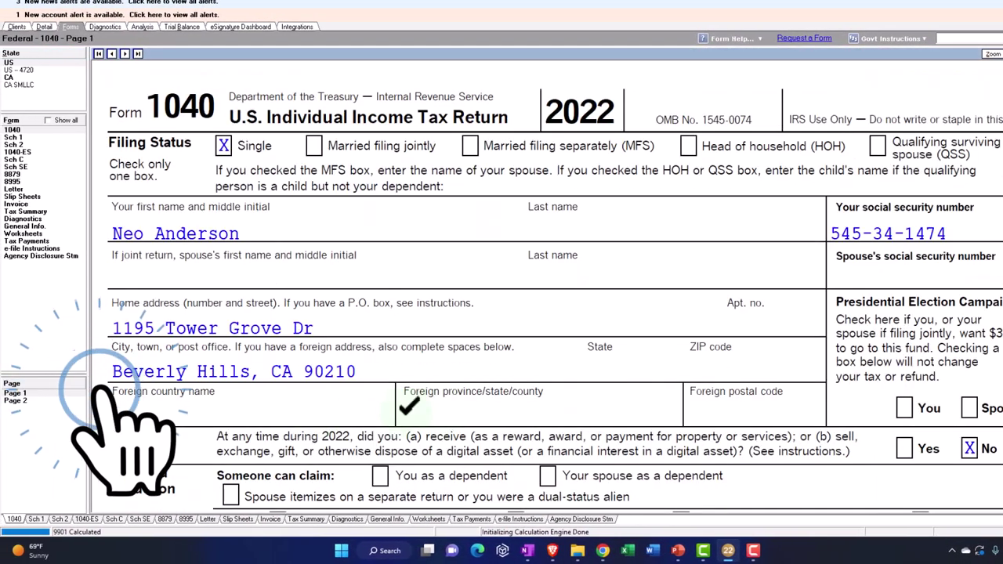
pyautogui.scroll(-15, 580, 408)
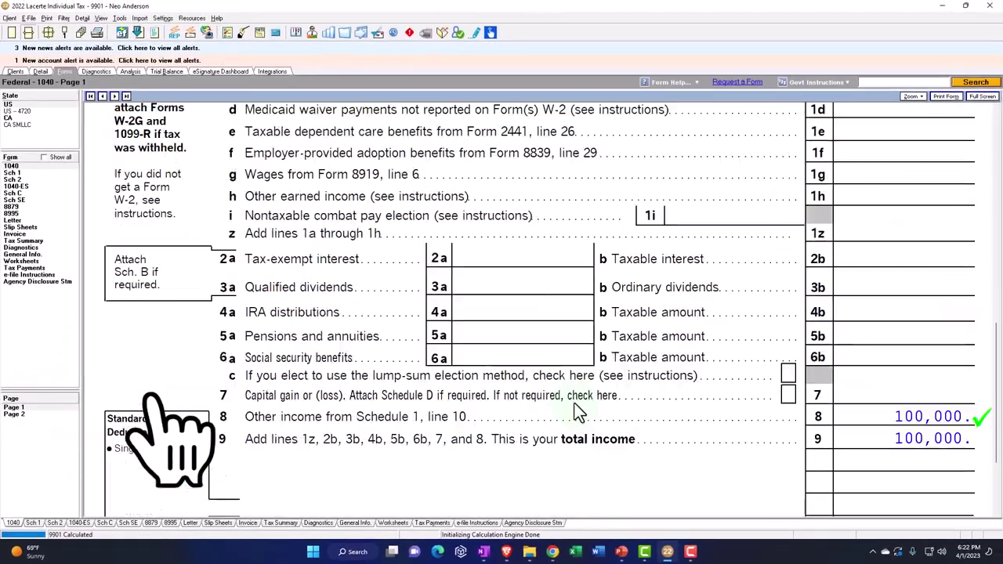
pyautogui.scroll(-3, 580, 411)
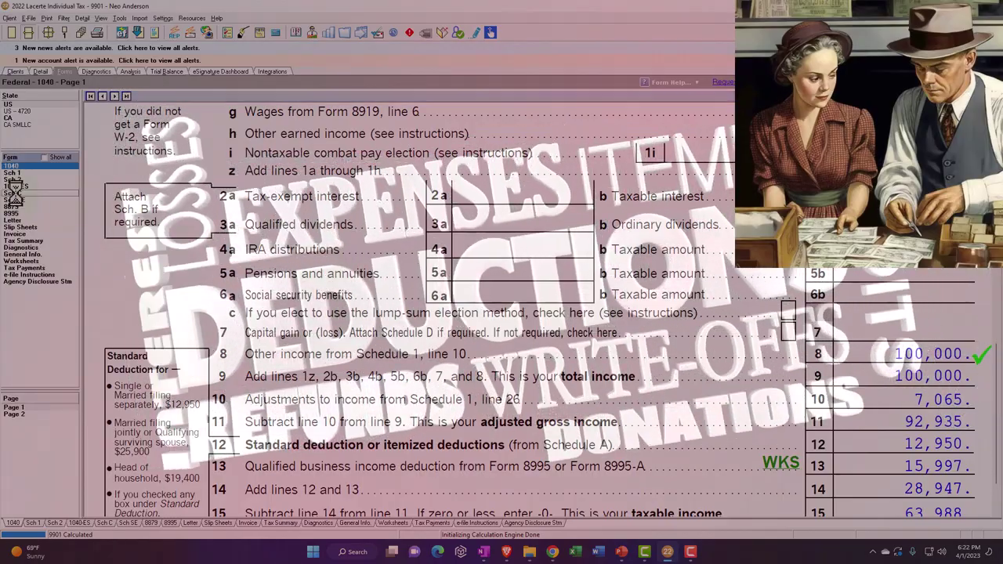
pyautogui.click(13, 193)
pyautogui.scroll(-12, 461, 324)
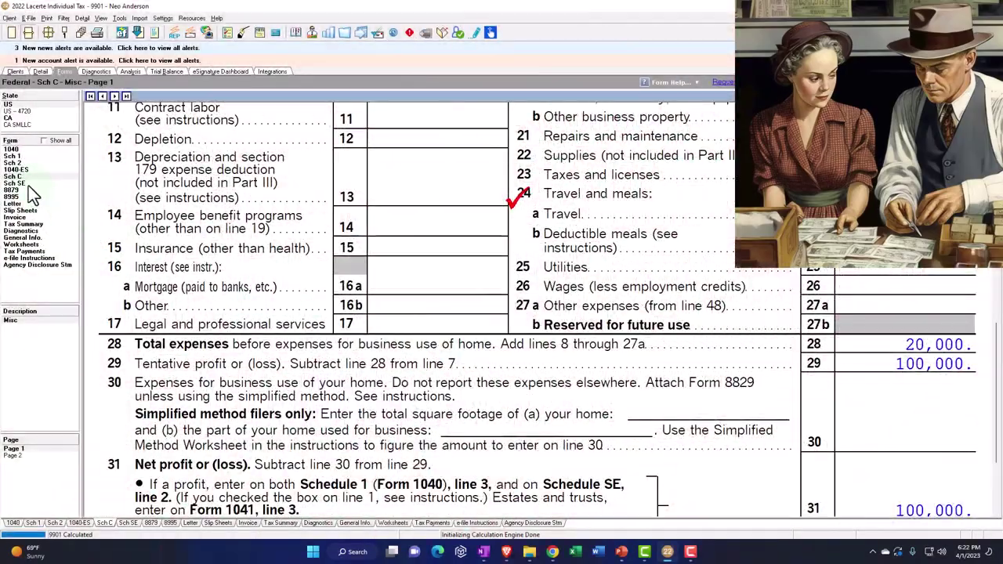
# Trace the deduction for one-half of self-employment tax from Schedule SE line 13 to Schedule 1 page 2, line 15.
pyautogui.click(29, 185)
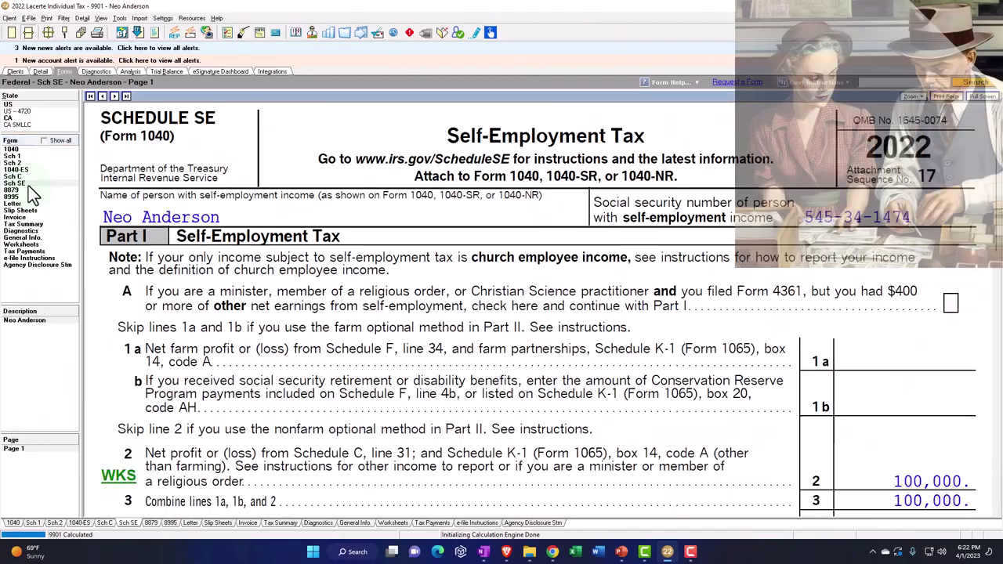
pyautogui.scroll(-5, 578, 359)
pyautogui.scroll(-5, 577, 359)
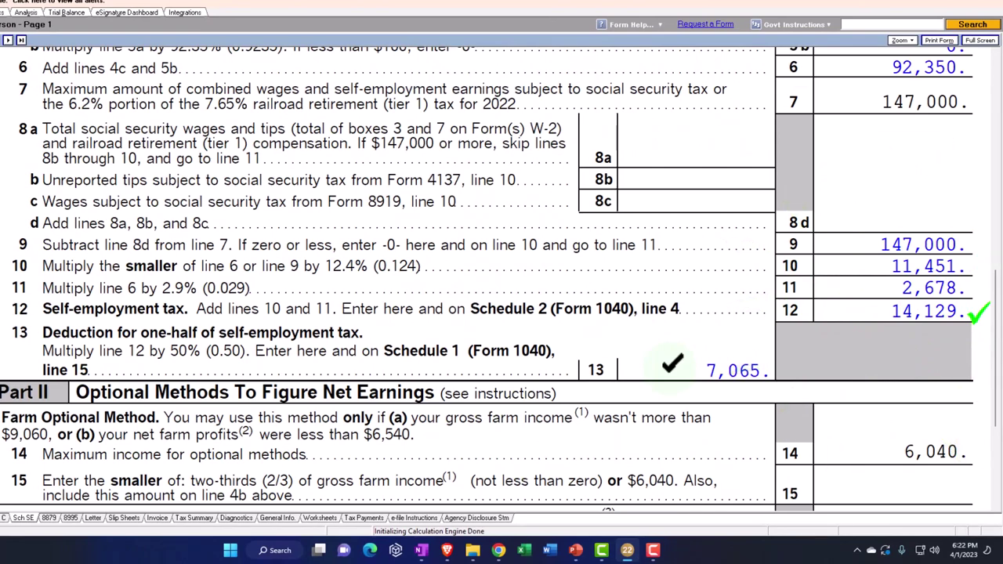
pyautogui.click(34, 125)
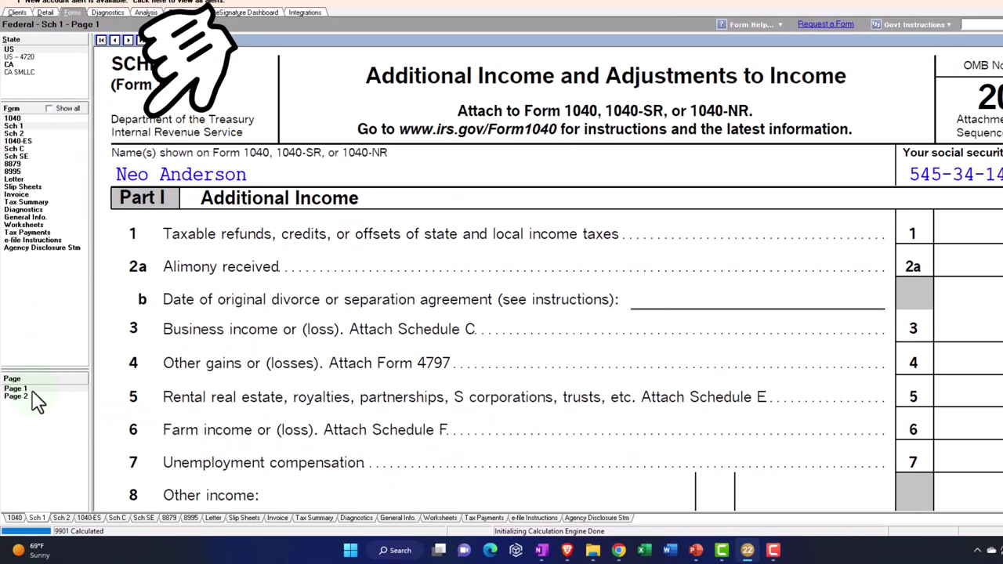
pyautogui.click(32, 396)
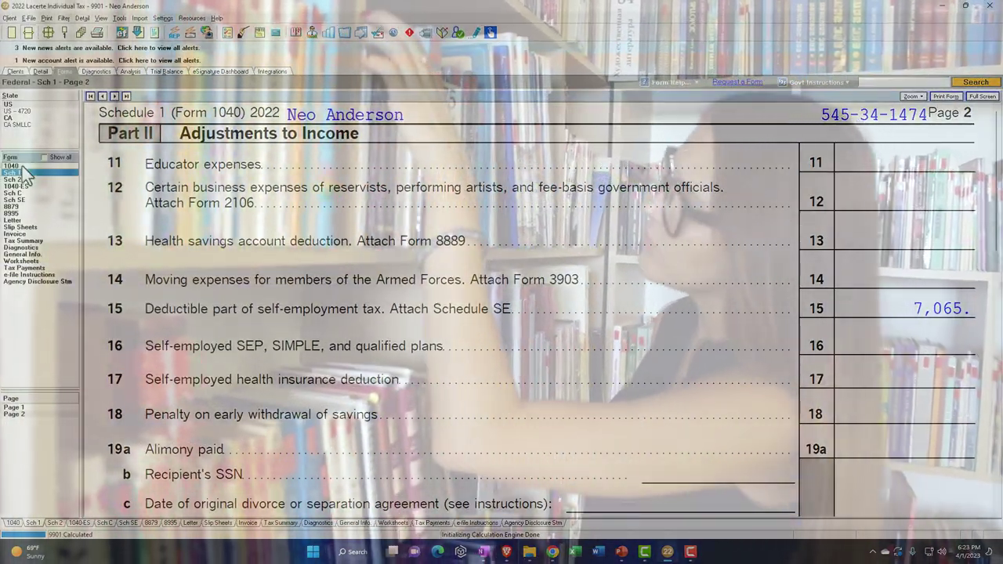
# Review Form 1040 from adjustments and taxable income on page 1 to total tax, payments and overpayment on page 2.
pyautogui.click(13, 166)
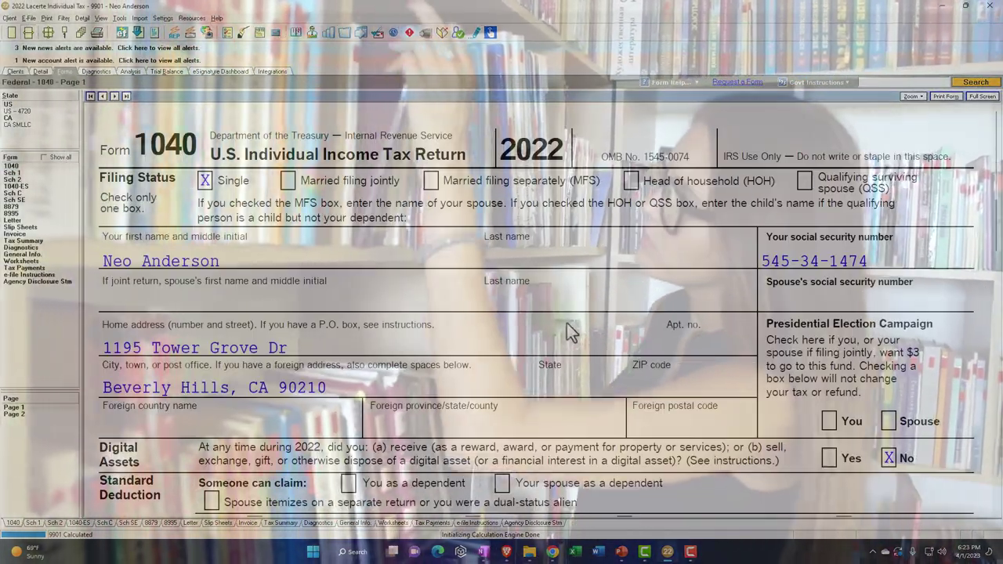
pyautogui.scroll(-15, 572, 331)
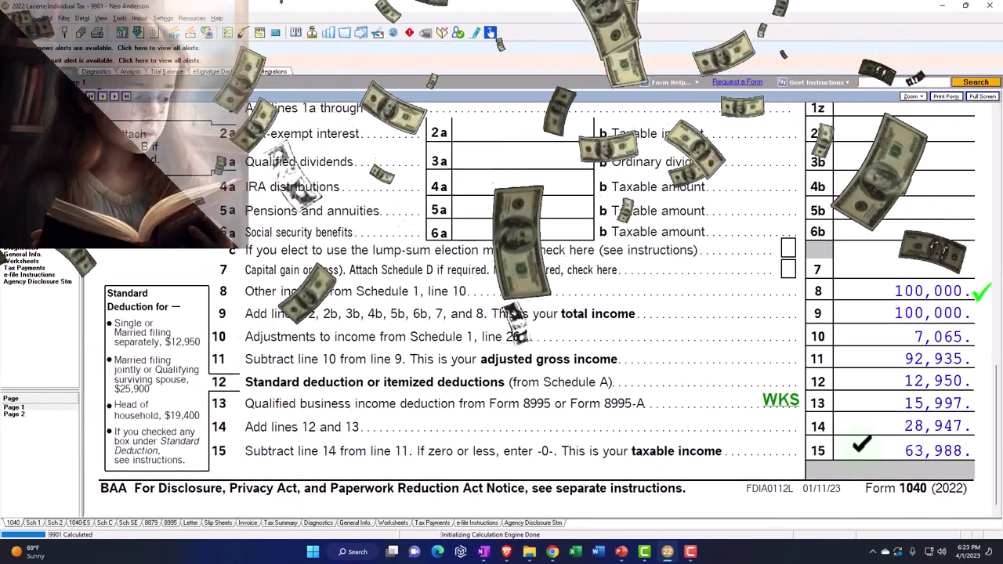
pyautogui.click(36, 415)
pyautogui.click(32, 414)
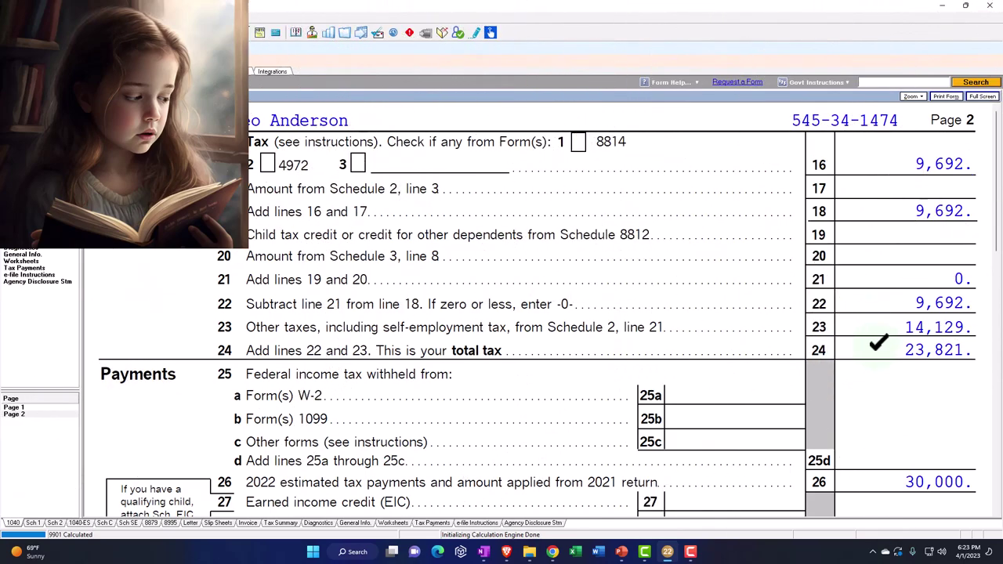
pyautogui.scroll(-5, 878, 342)
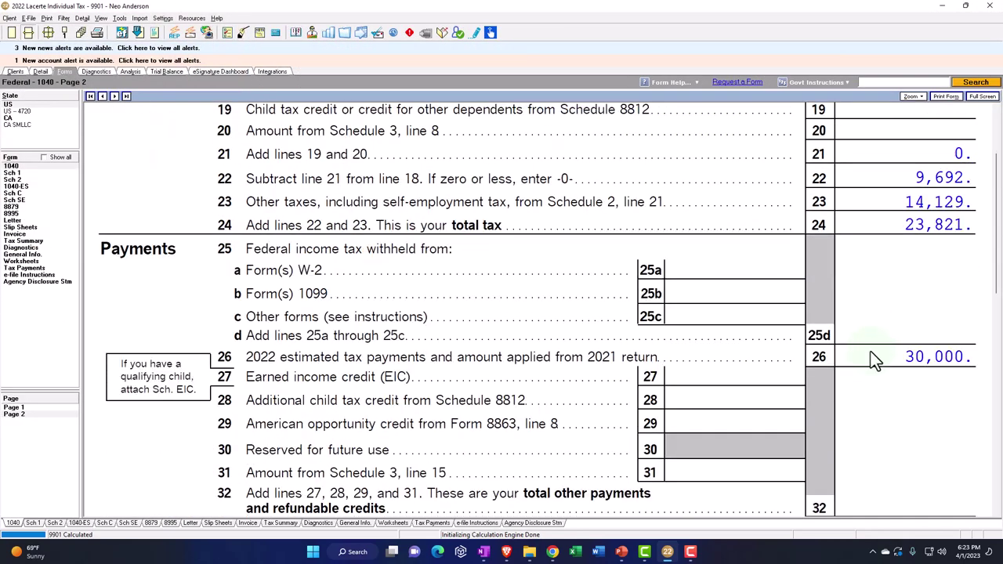
pyautogui.scroll(-2, 850, 307)
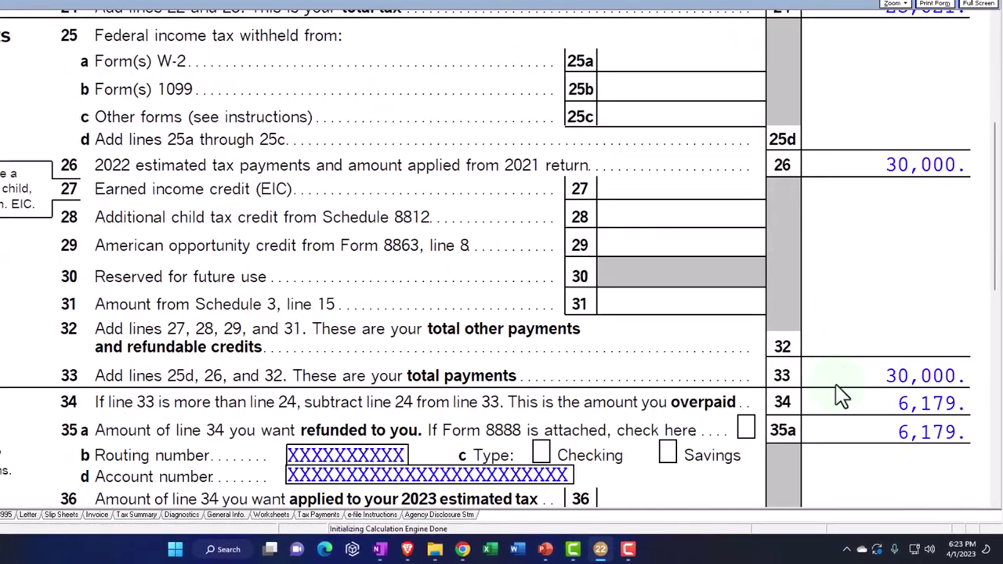
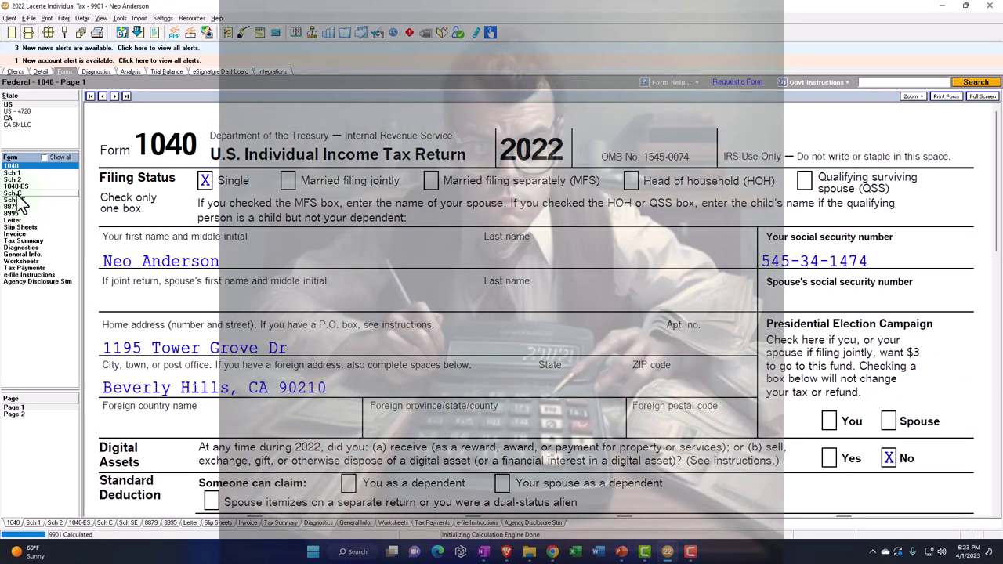
# Review gross receipts, Part II expenses and tentative profit on Schedule C.
pyautogui.click(18, 194)
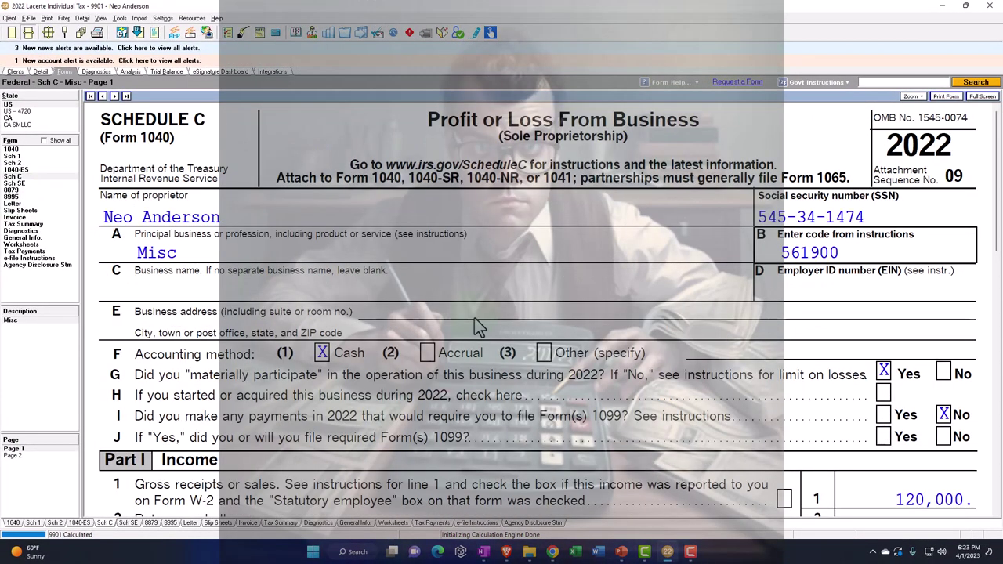
pyautogui.scroll(-8, 480, 325)
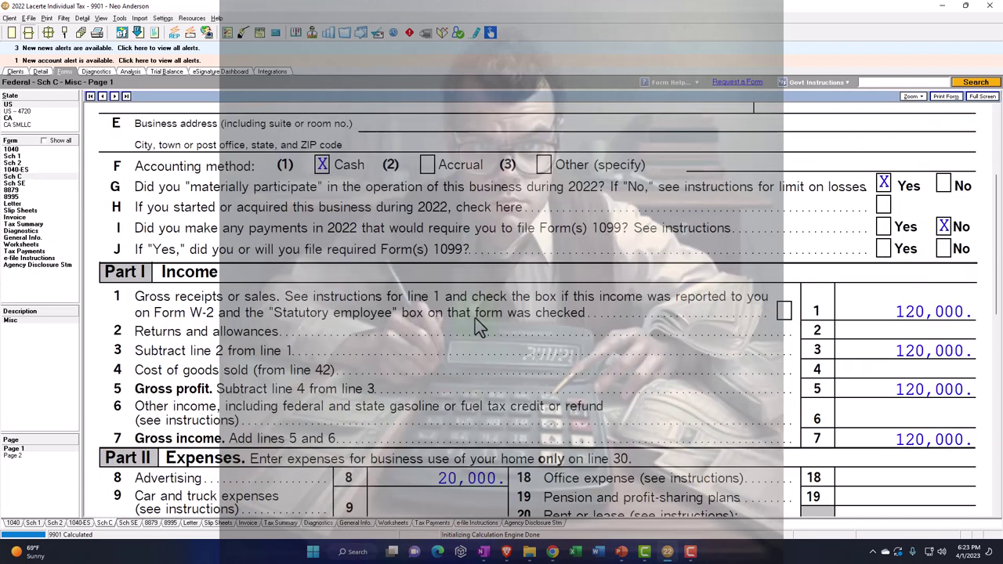
pyautogui.scroll(-3, 481, 326)
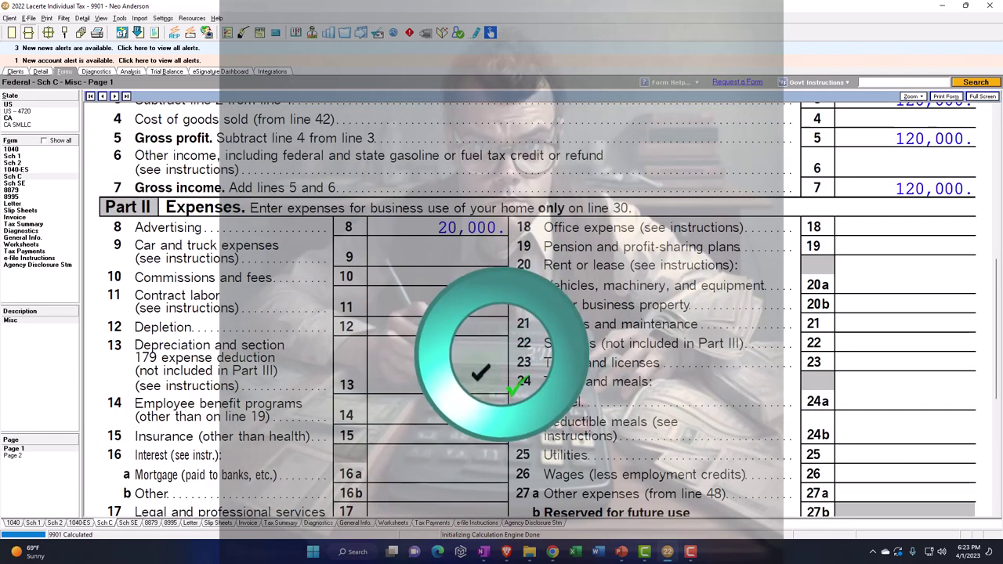
pyautogui.scroll(-2, 480, 373)
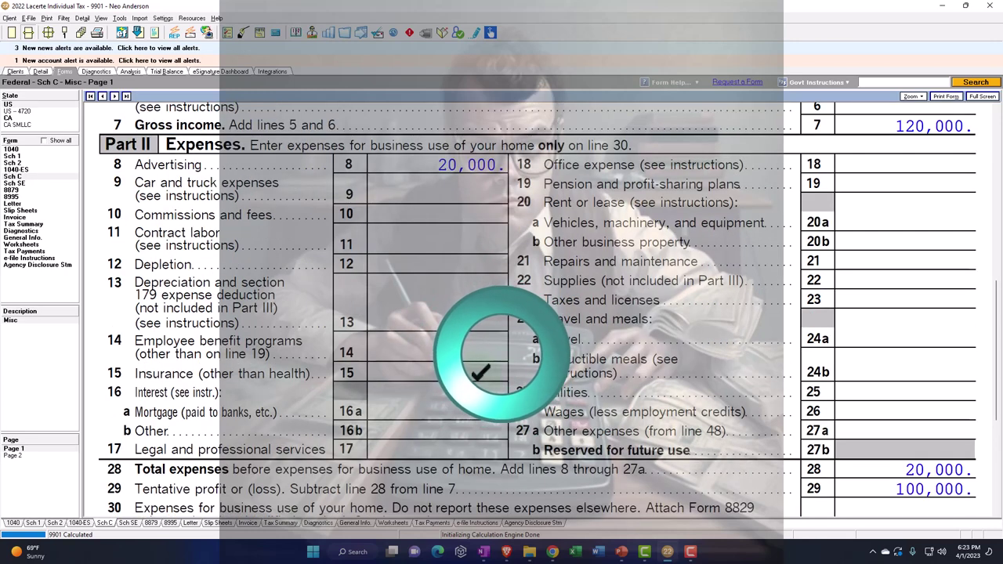
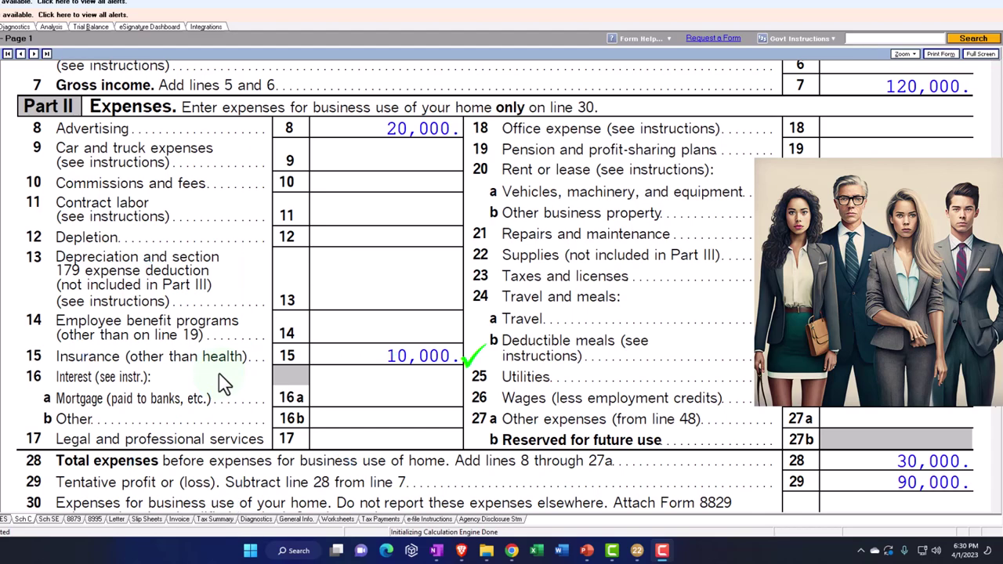
# Review the Schedule C expenses and the net profit on line 31, and trace that profit through the self-employment tax computation on Schedule SE.
pyautogui.scroll(-2, 224, 384)
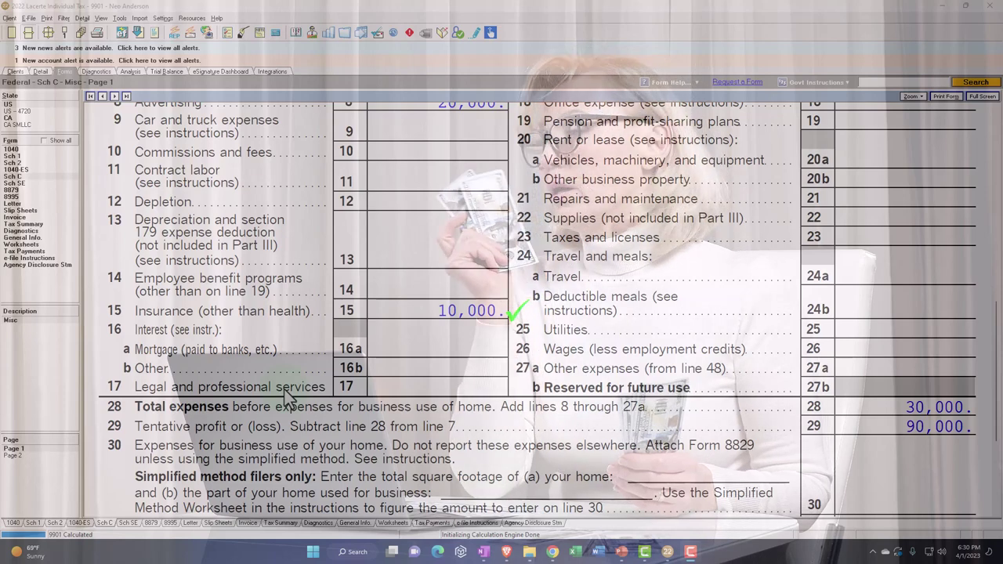
pyautogui.scroll(-2, 740, 424)
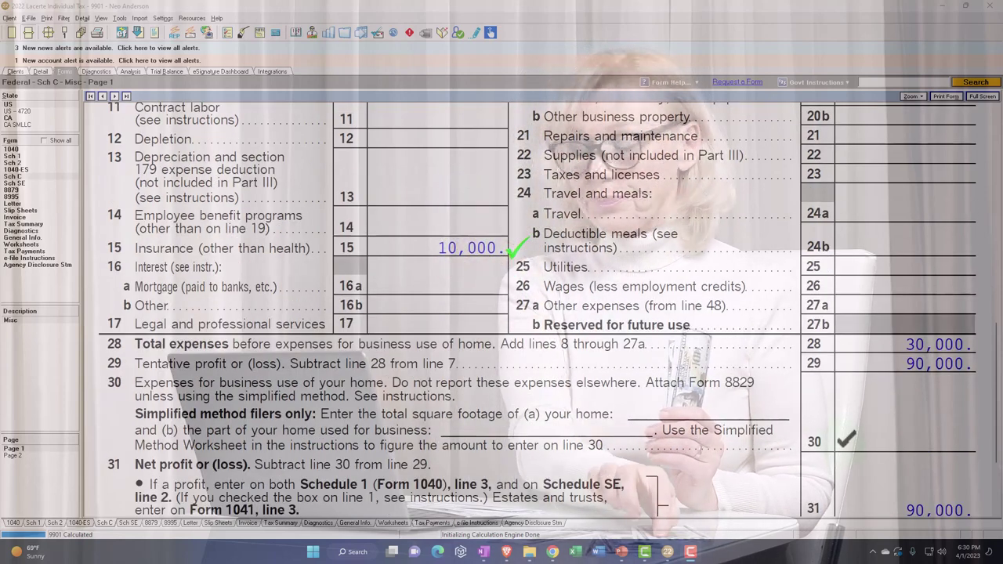
pyautogui.click(28, 190)
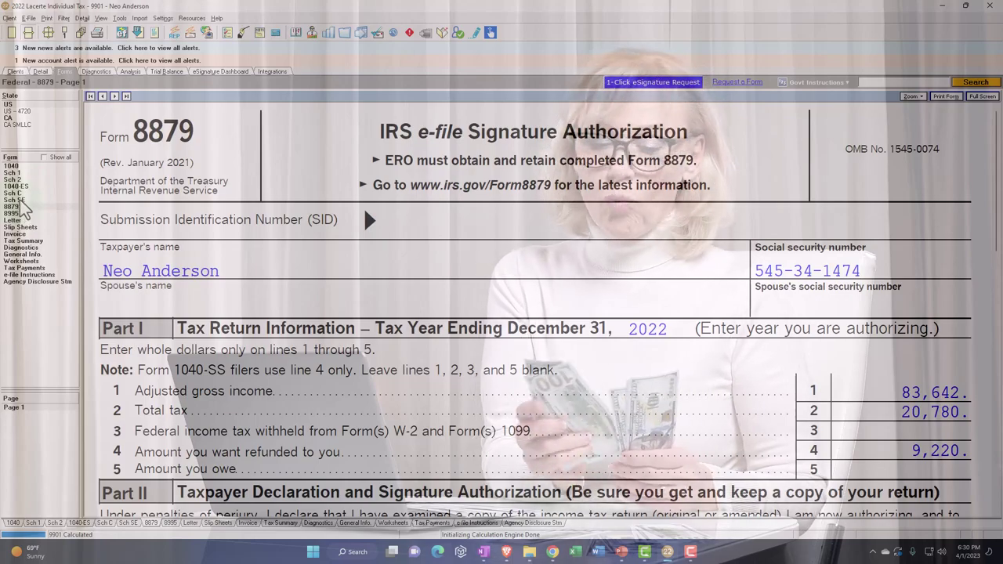
pyautogui.click(22, 201)
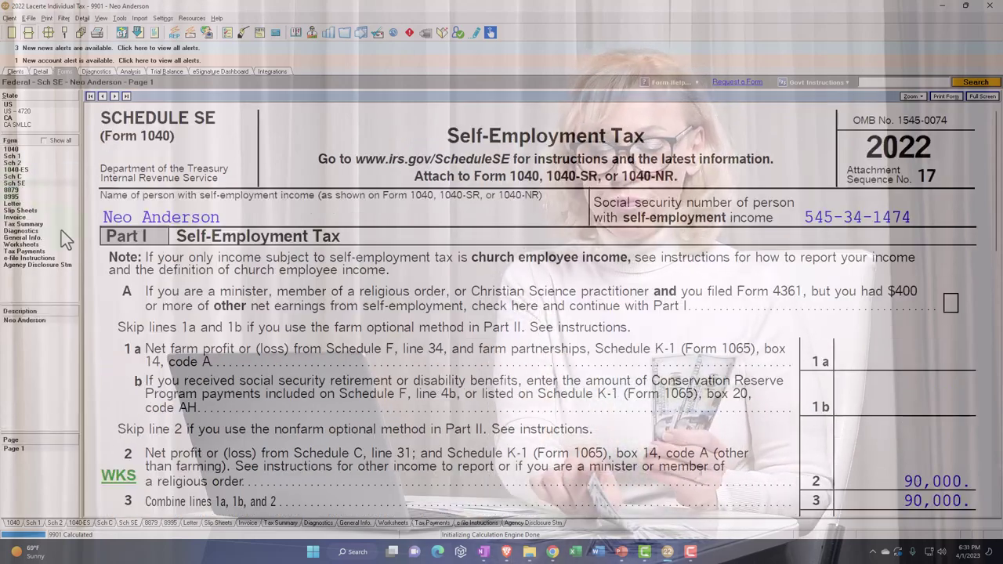
pyautogui.scroll(-2, 208, 307)
pyautogui.scroll(-12, 208, 307)
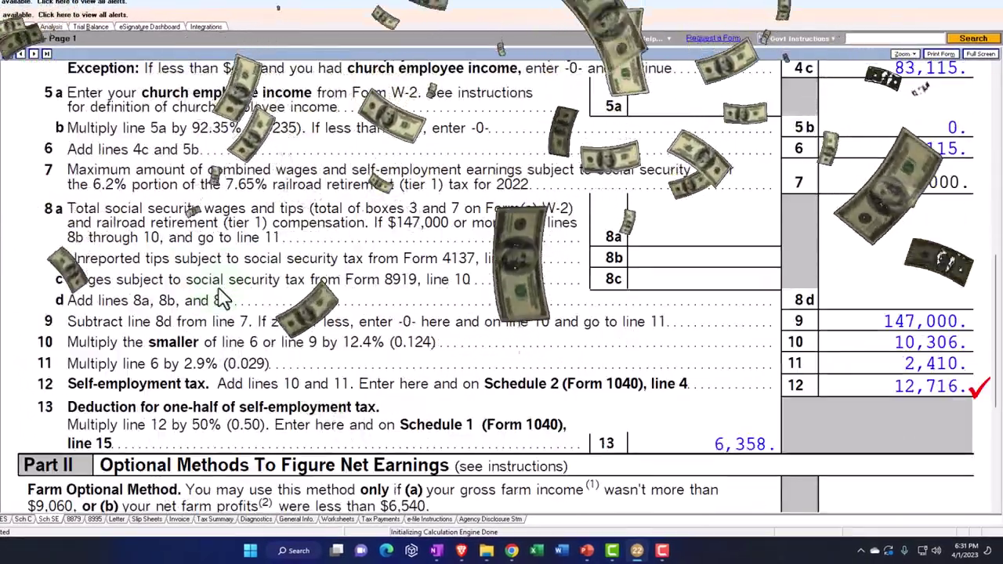
pyautogui.scroll(-2, 222, 298)
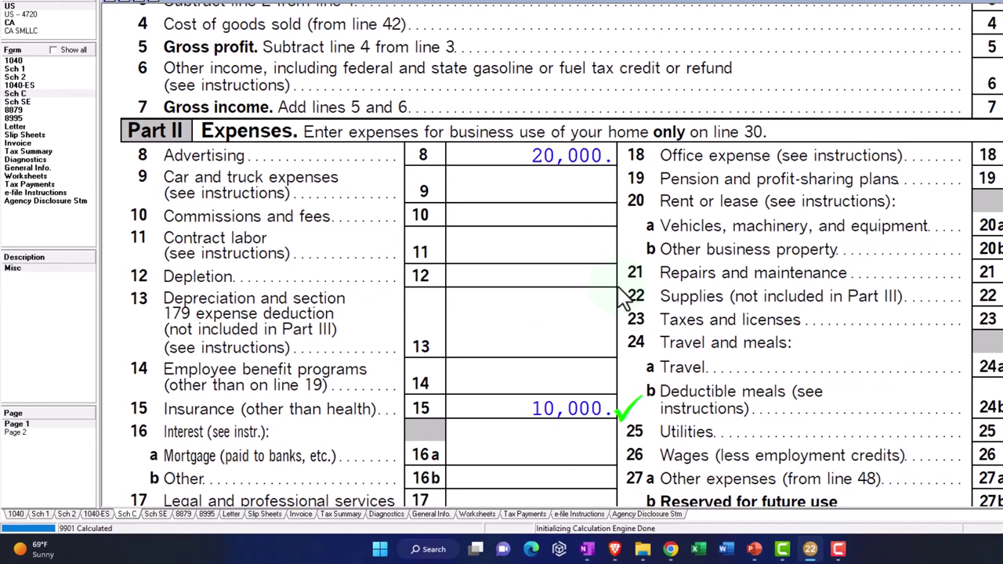
pyautogui.scroll(-5, 622, 297)
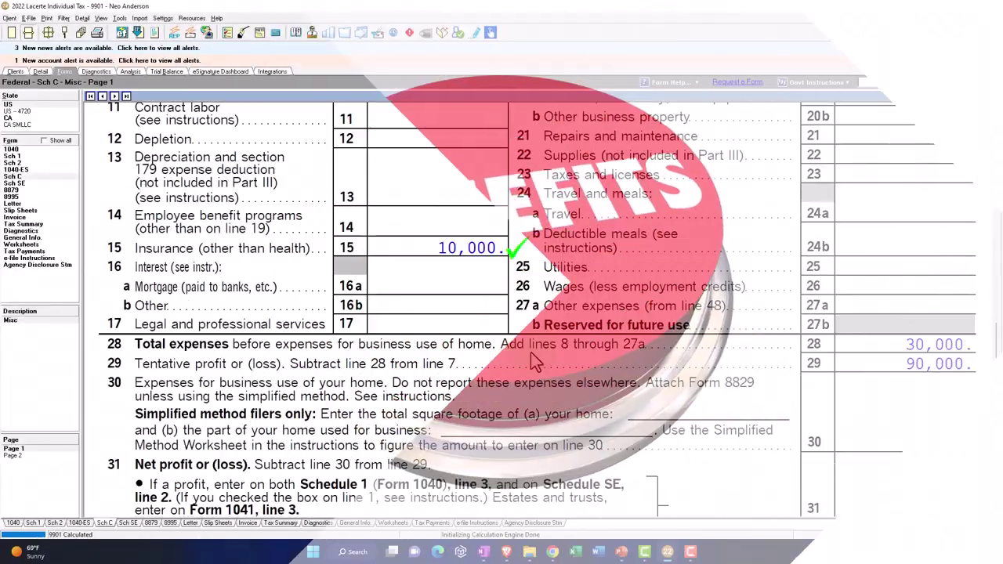
pyautogui.scroll(2, 494, 313)
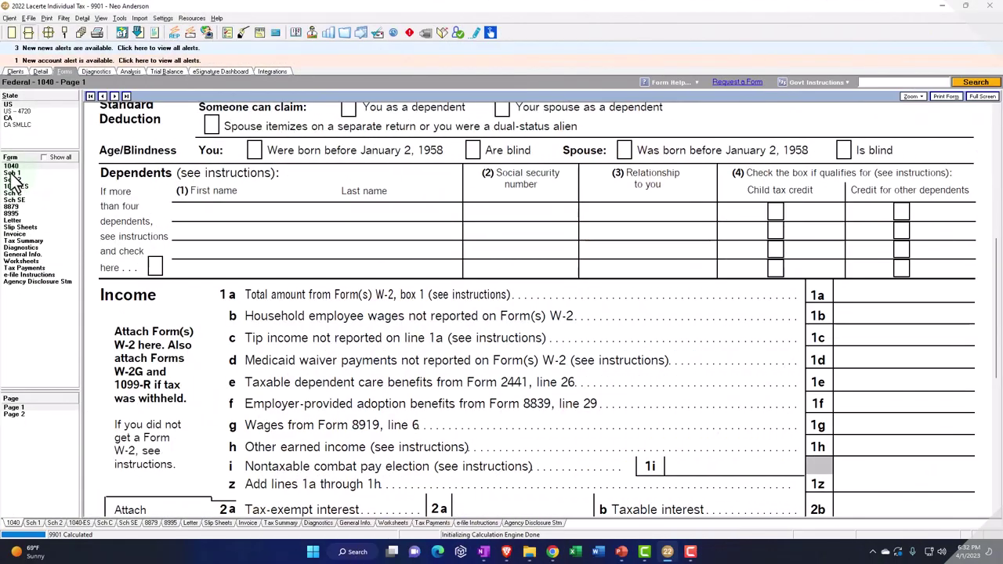
# From Schedule 1 line 17, enter 7,000 as SE health insurance premiums not entered elsewhere, excluding long-term care, and return to the form.
pyautogui.click(12, 173)
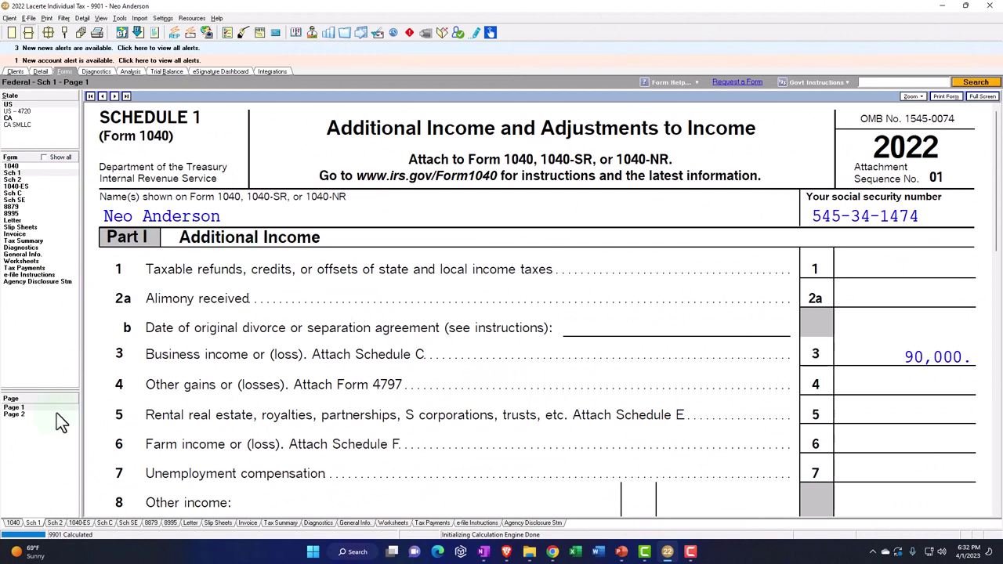
pyautogui.click(19, 415)
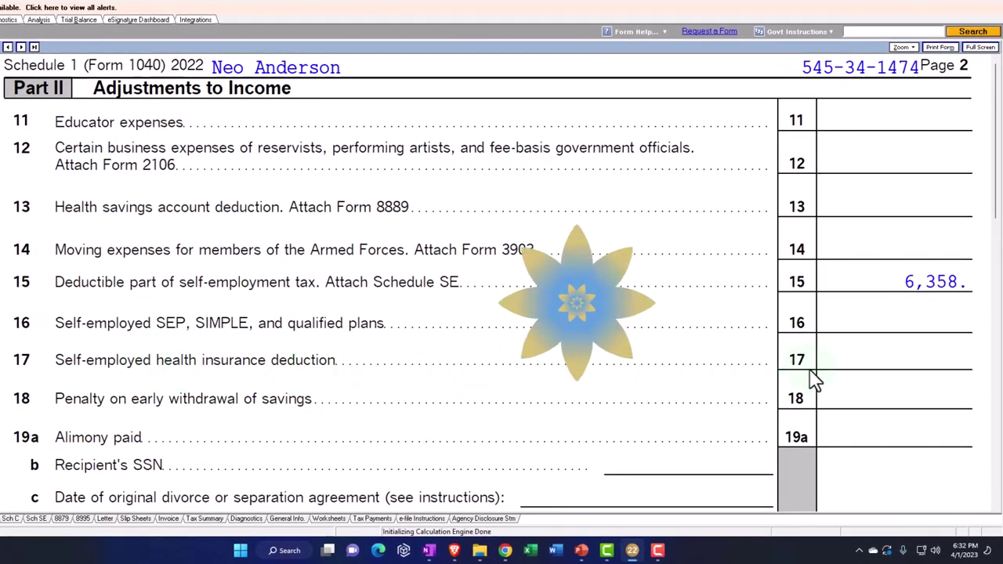
pyautogui.rightClick(880, 366)
pyautogui.click(882, 371)
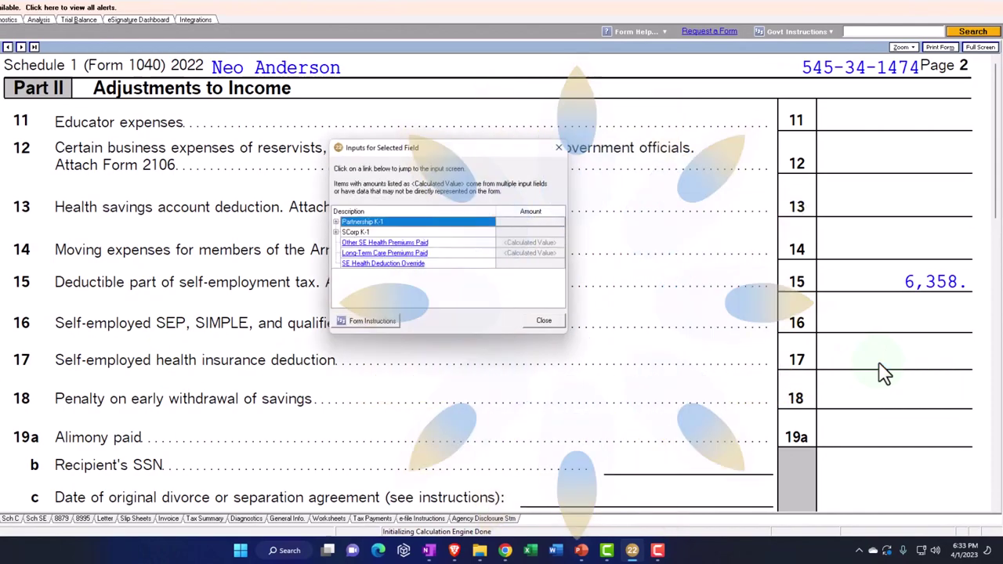
pyautogui.click(396, 243)
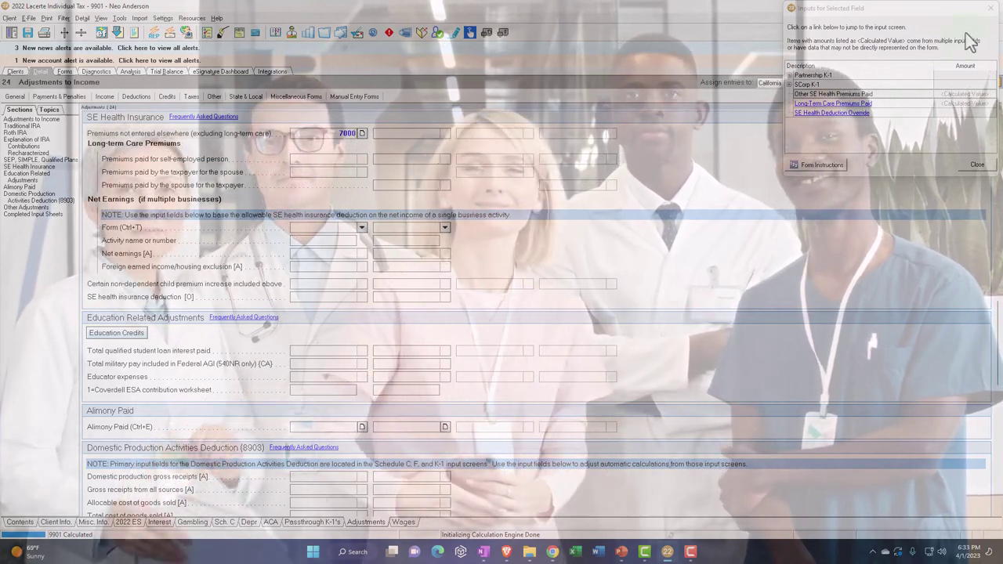
pyautogui.click(978, 165)
pyautogui.click(64, 72)
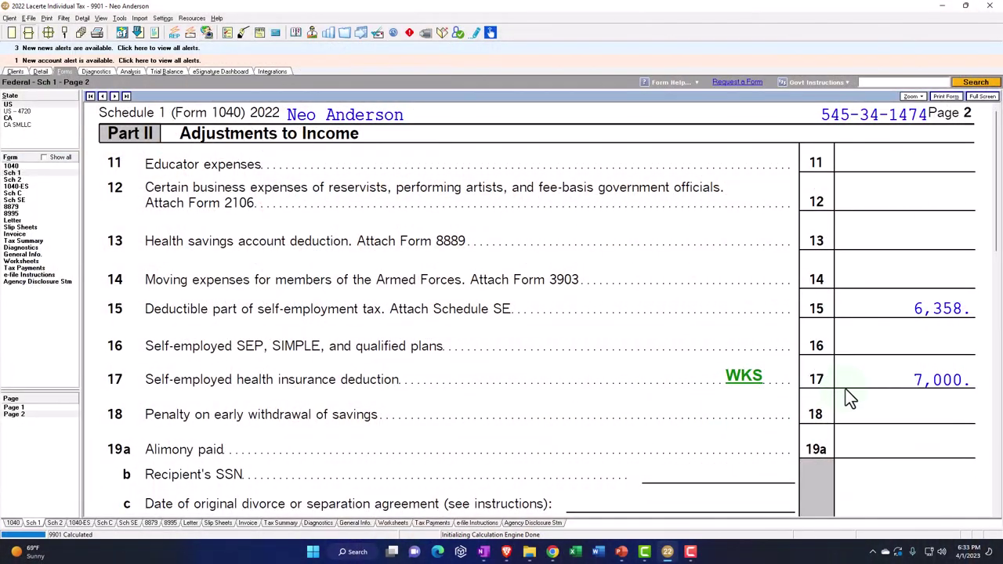
# Trace the total adjustments from Schedule 1 line 26 to Form 1040 line 10 and review the lines down to taxable income.
pyautogui.click(859, 329)
pyautogui.scroll(-3, 859, 329)
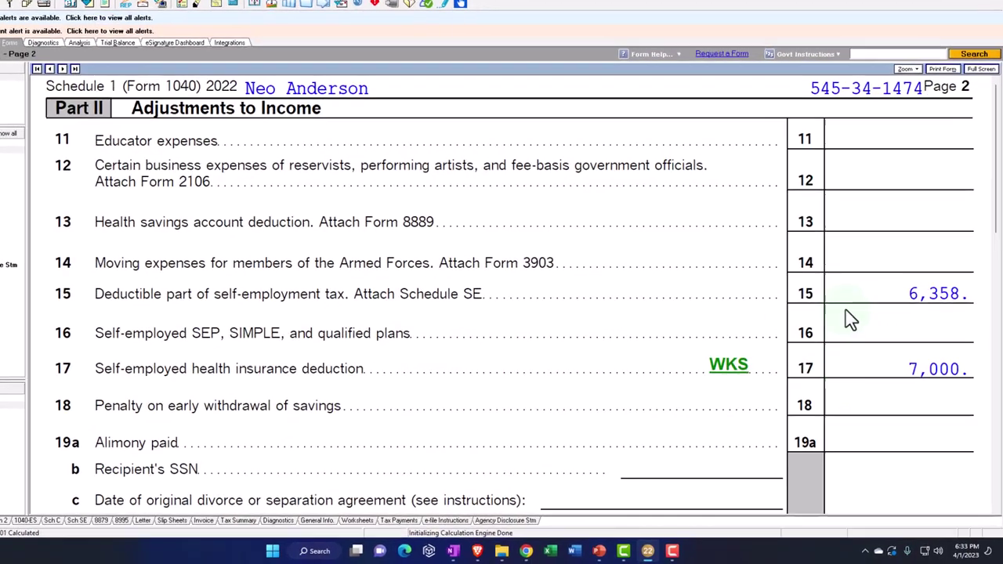
pyautogui.scroll(-7, 844, 316)
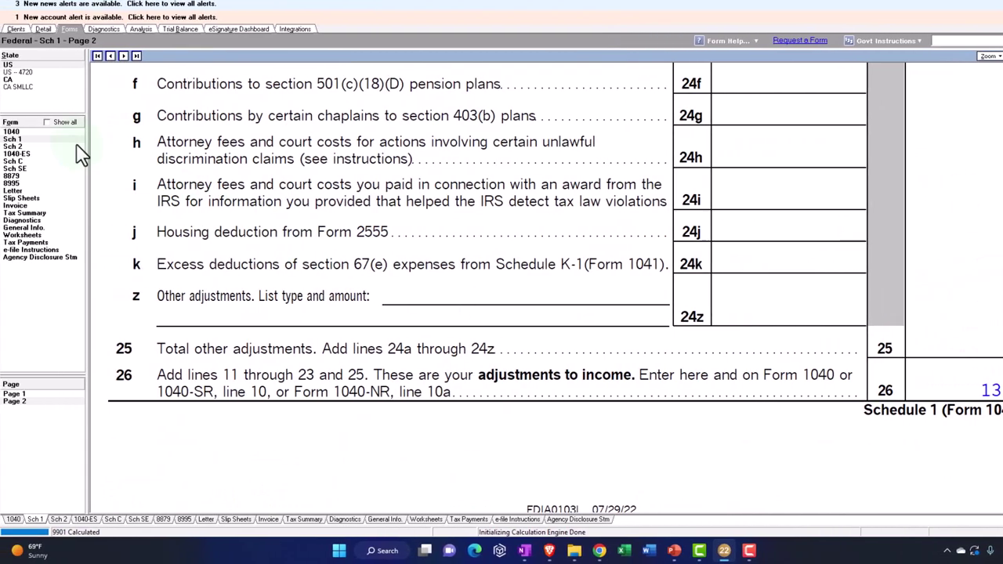
pyautogui.click(15, 133)
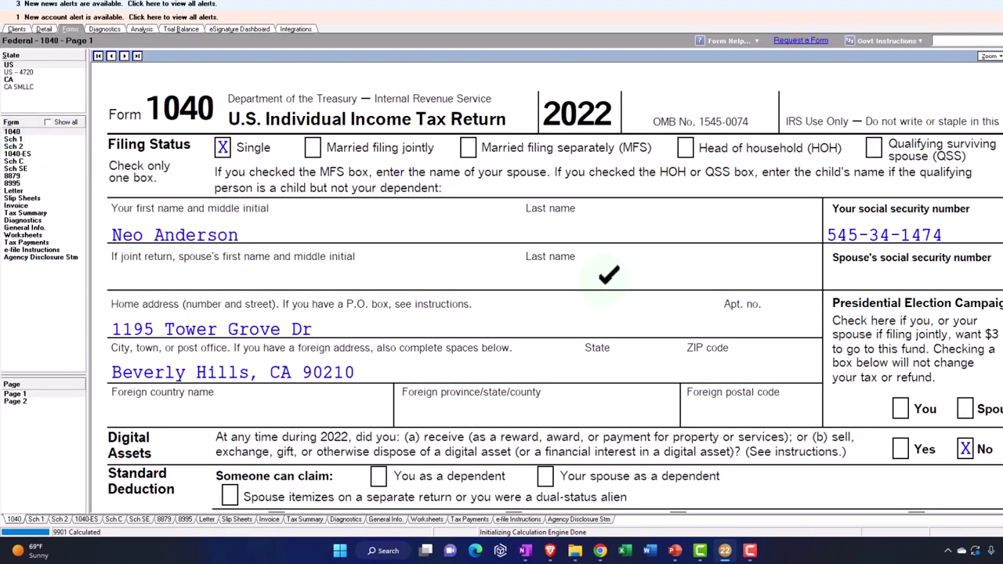
pyautogui.scroll(-10, 608, 274)
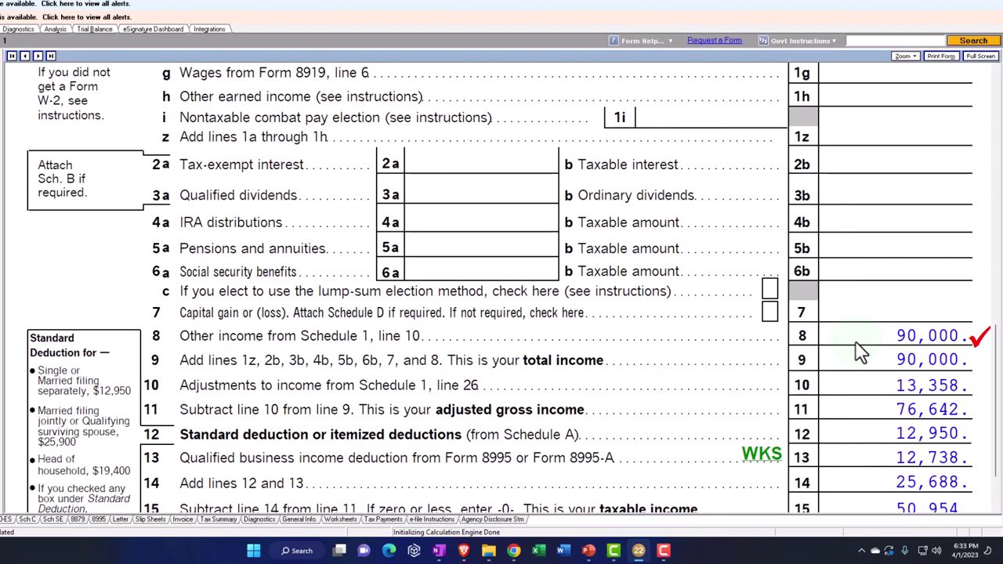
pyautogui.scroll(-2, 861, 353)
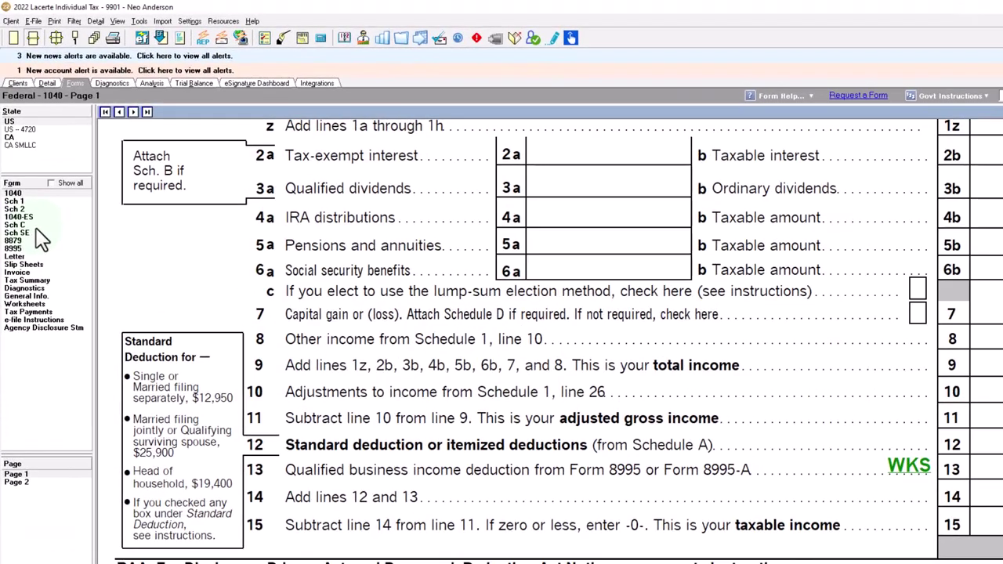
pyautogui.click(28, 194)
pyautogui.scroll(-10, 659, 428)
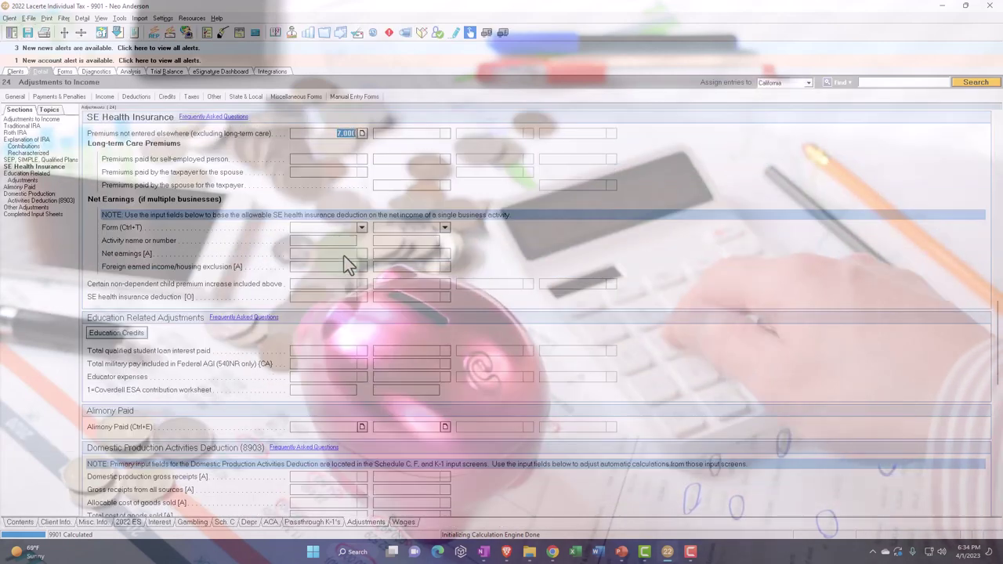
# Open the Business Income (Sch. C) input screen for the return.
pyautogui.click(105, 96)
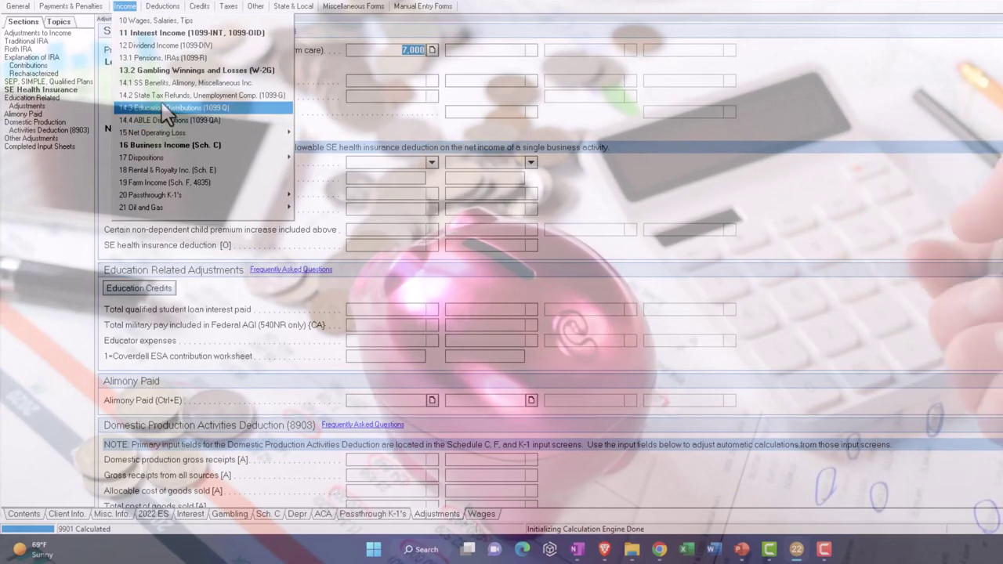
pyautogui.click(553, 89)
pyautogui.click(125, 6)
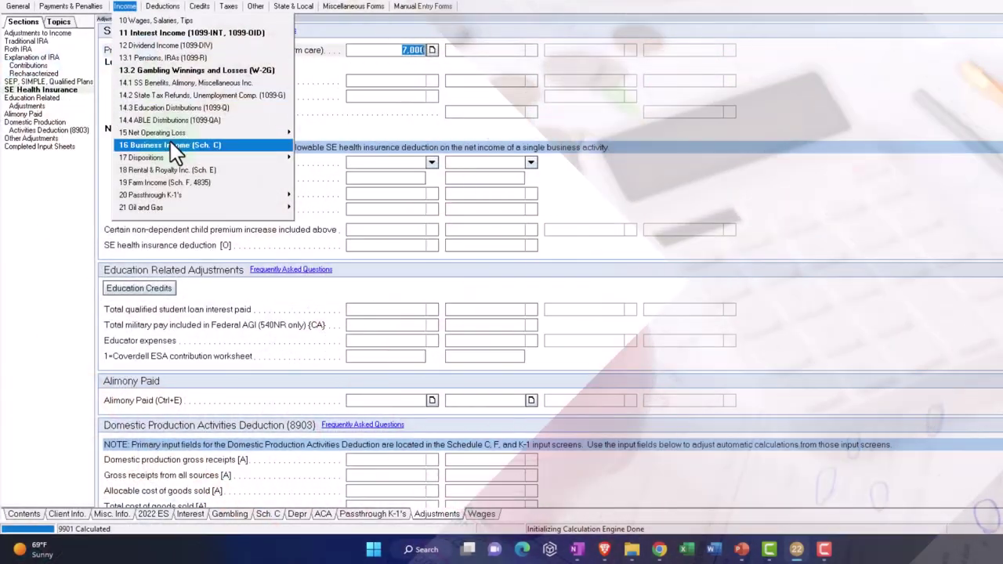
pyautogui.click(170, 144)
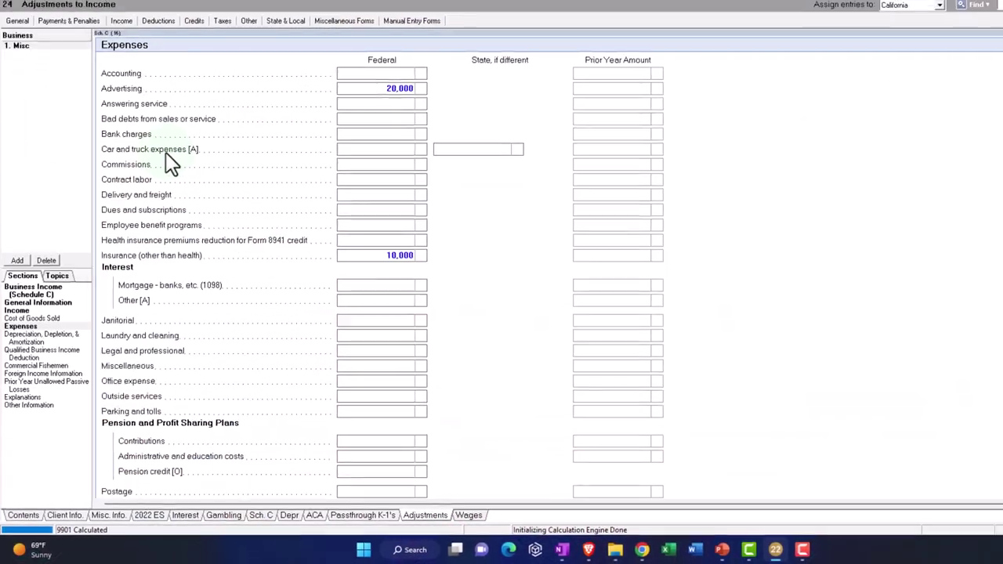
# Set the federal advertising expense to 100,000 and view the recalculated Schedule C.
pyautogui.scroll(4, 410, 244)
pyautogui.click(375, 413)
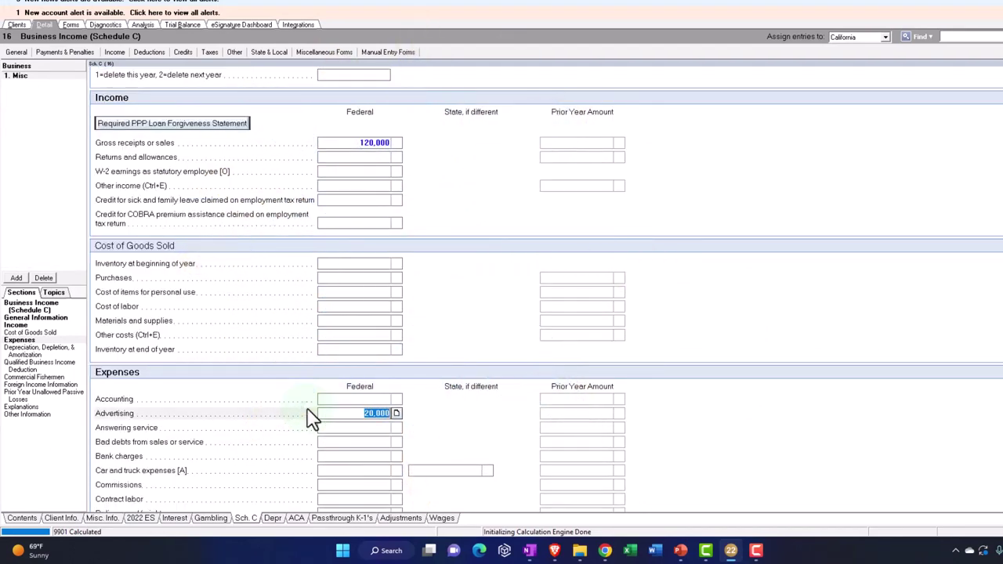
pyautogui.write('100,000')
pyautogui.press('Return')
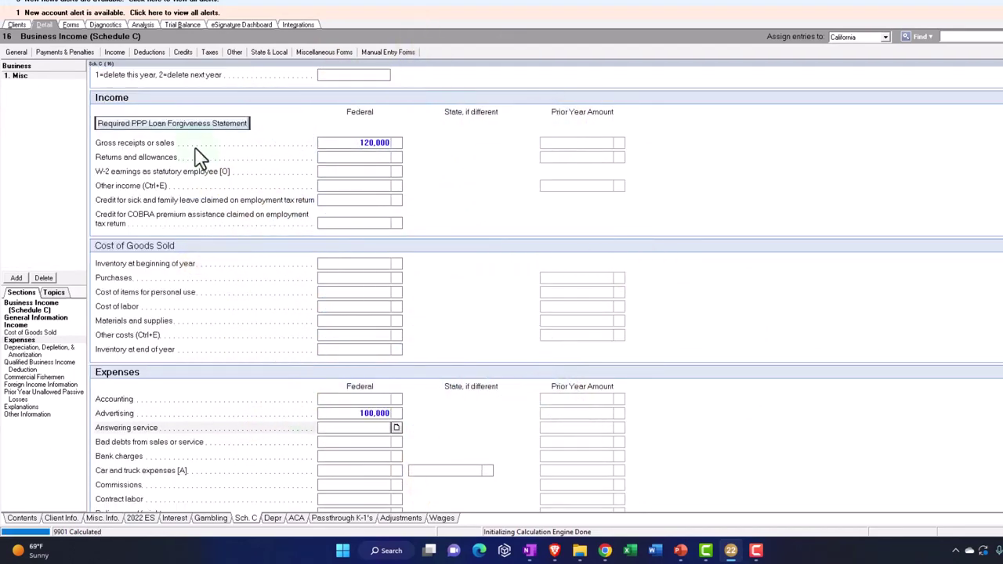
pyautogui.click(70, 24)
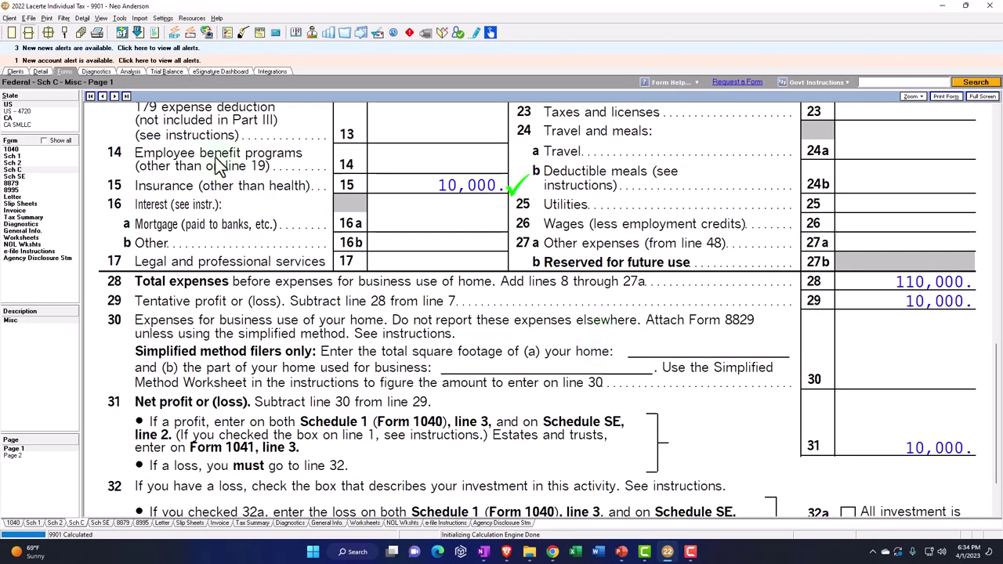
# Change the federal advertising expense to 115,000 and return to the Schedule C form.
pyautogui.click(41, 71)
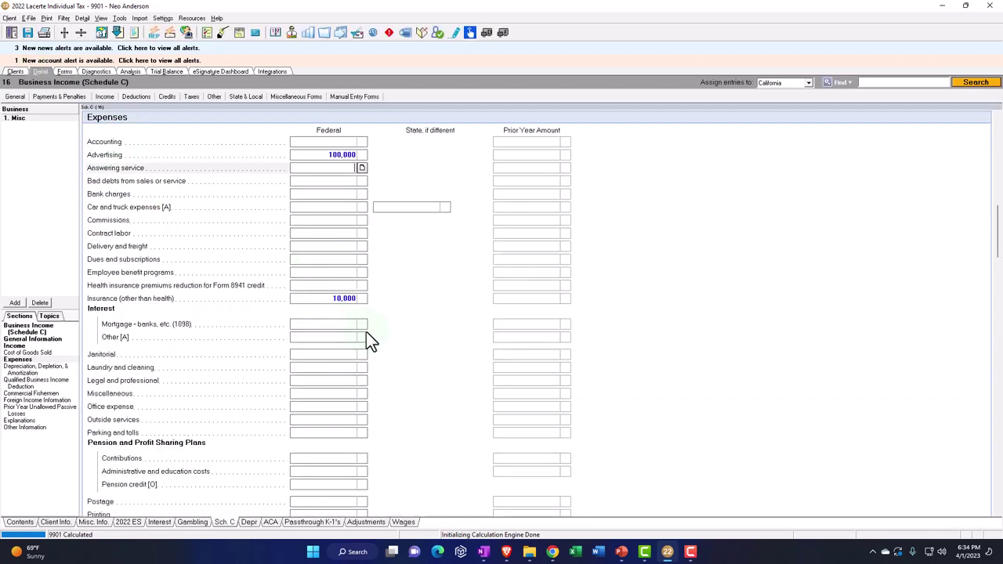
pyautogui.press('Up')
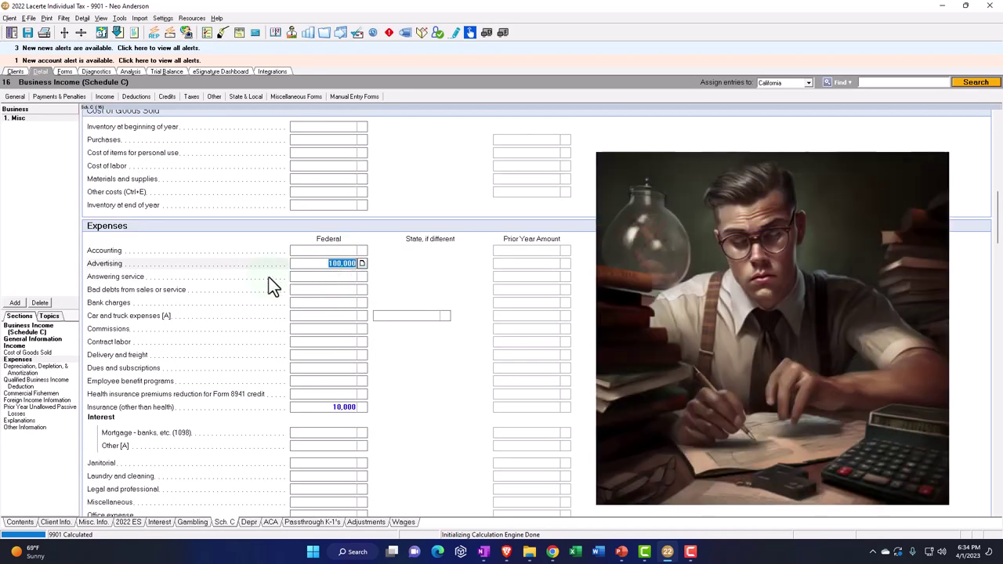
pyautogui.write('11500')
pyautogui.press('Return')
pyautogui.click(65, 72)
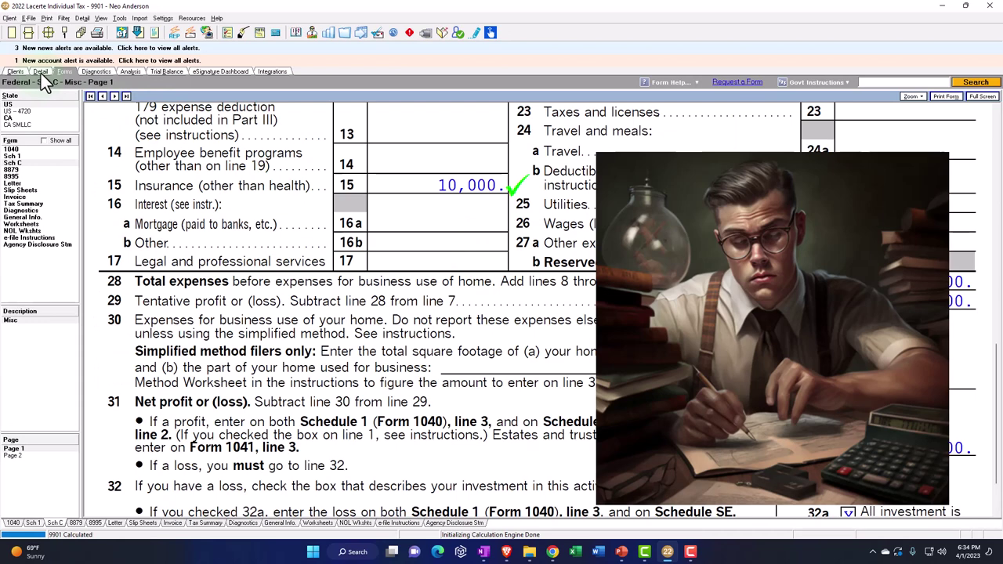
# Check the business income or loss on Schedule 1 line 3 and the self-employed health insurance deduction on page 2, line 17.
pyautogui.click(22, 157)
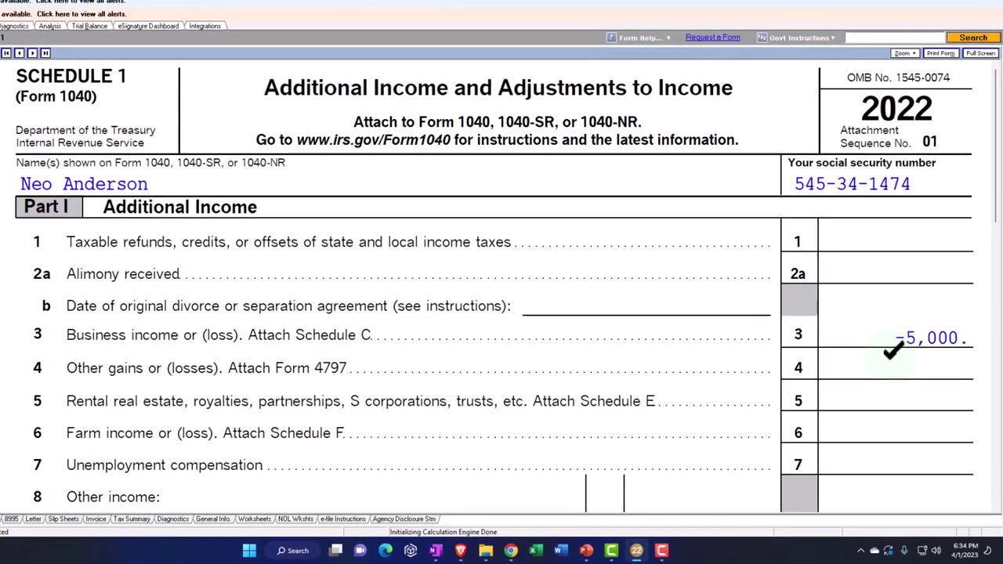
pyautogui.click(893, 356)
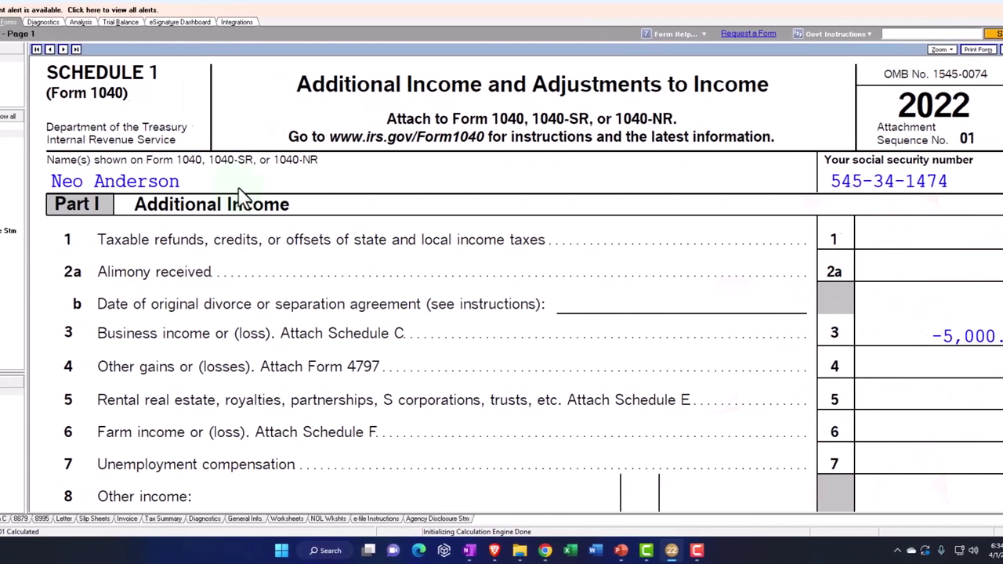
pyautogui.click(30, 399)
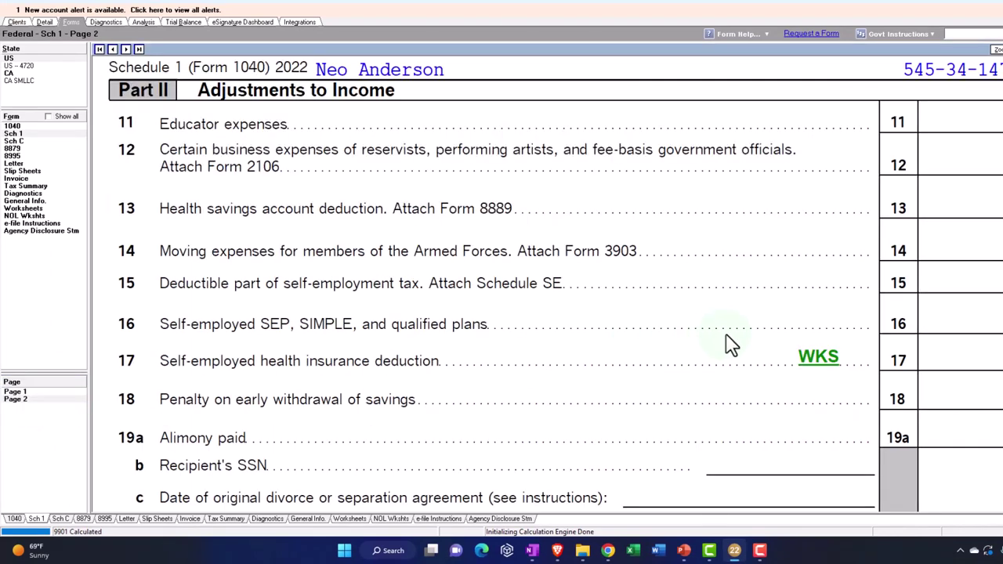
# Set the federal advertising expense in the Schedule C inputs to 110,000.
pyautogui.click(46, 23)
pyautogui.click(337, 206)
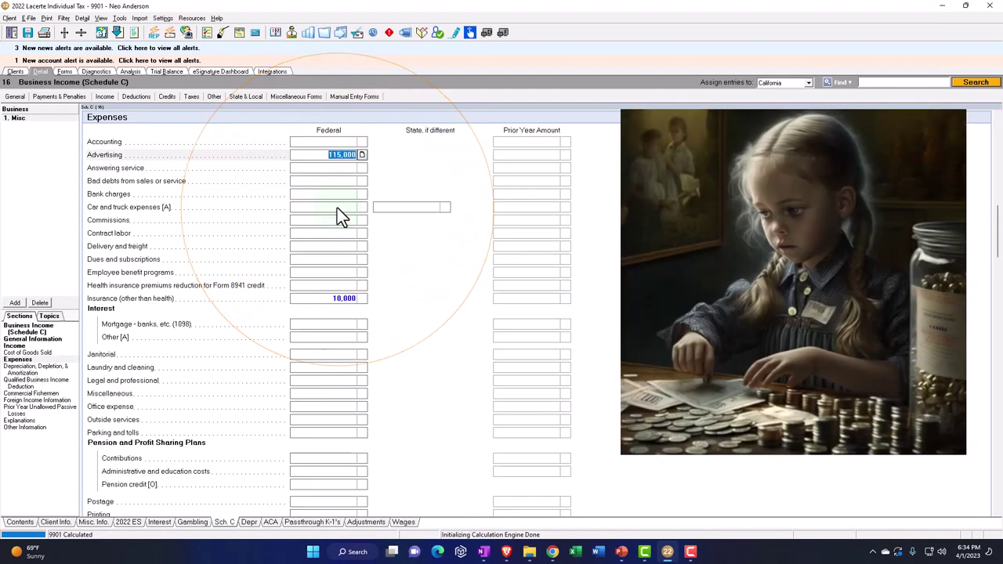
pyautogui.write('110,000')
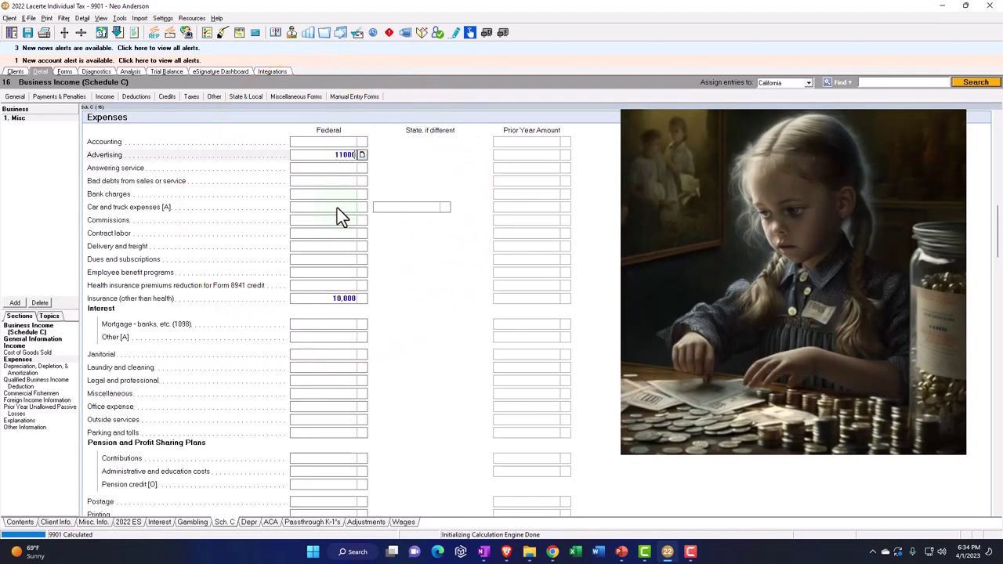
pyautogui.press('Return')
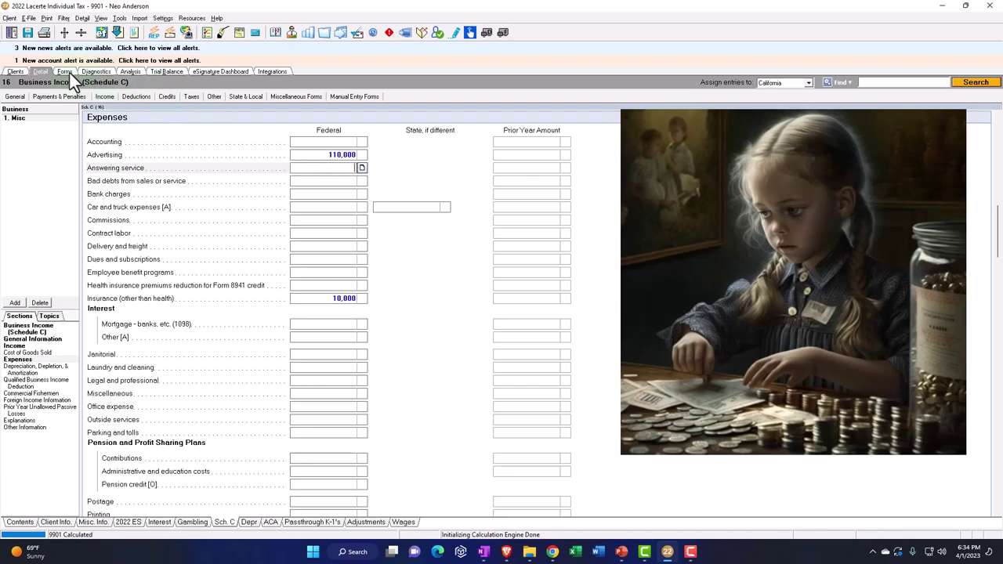
# Check the total expenses on line 28 and the net profit or loss on line 31 of the recalculated Schedule C.
pyautogui.click(65, 71)
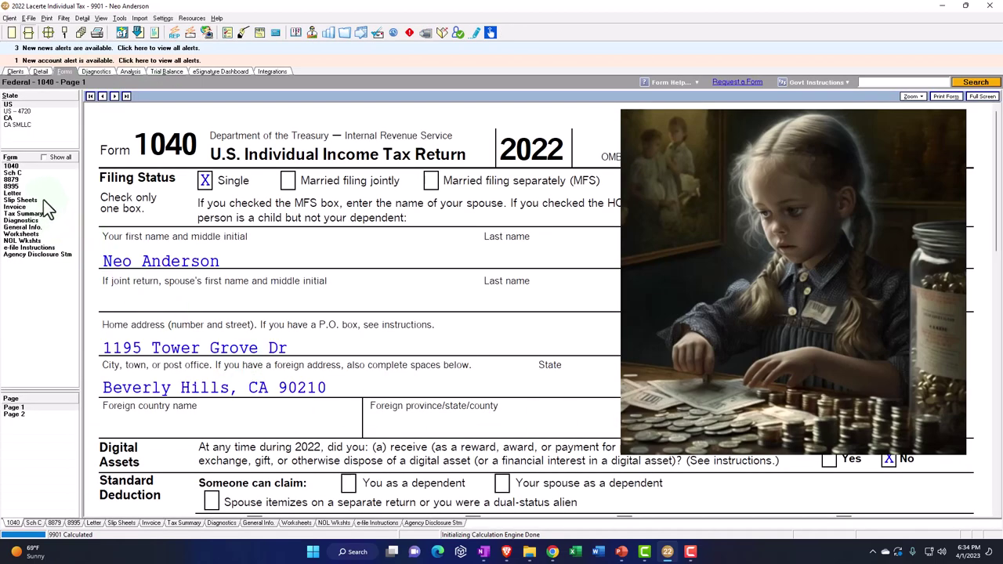
pyautogui.click(13, 174)
pyautogui.scroll(-10, 568, 411)
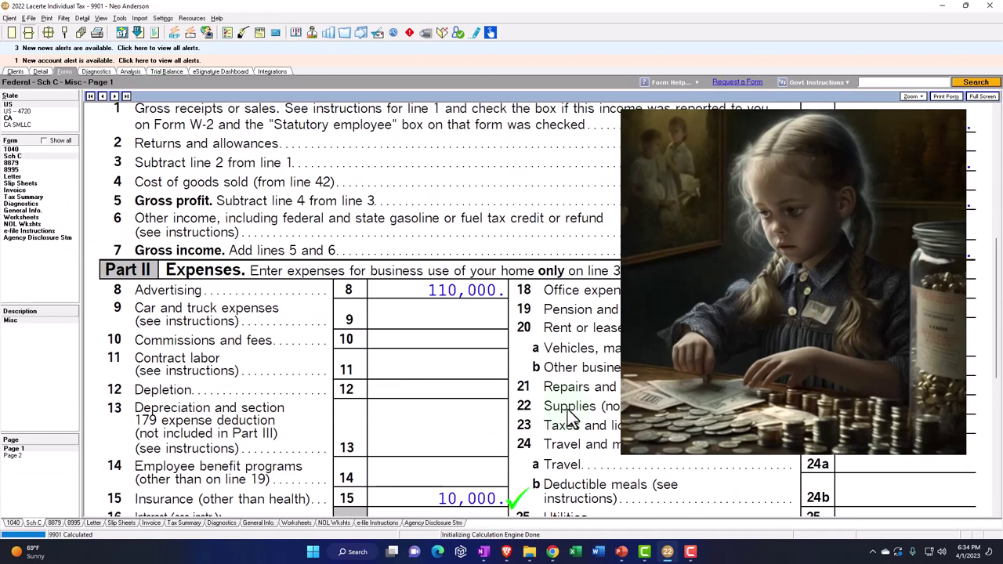
pyautogui.scroll(-6, 571, 417)
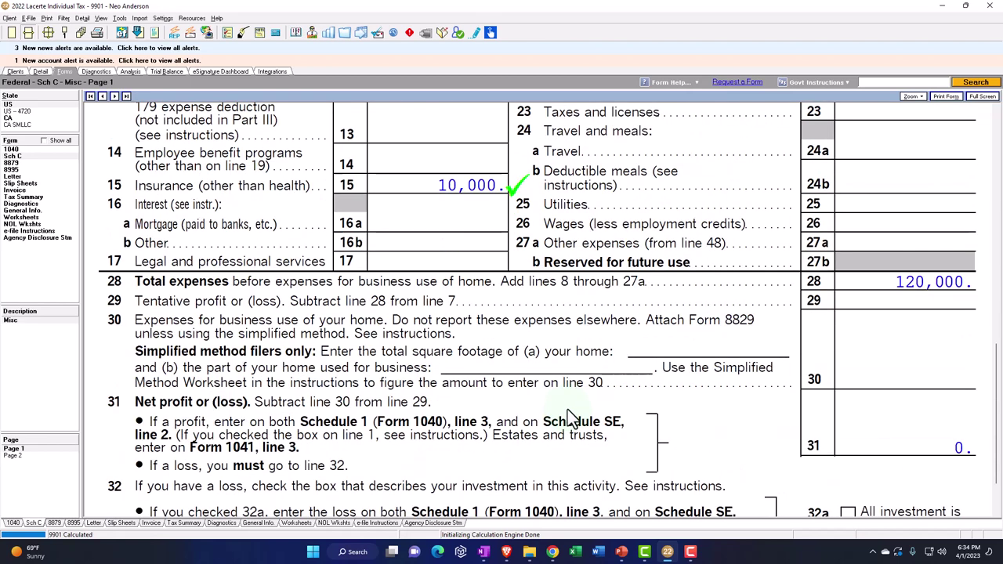
# Set the federal advertising amount to 105,000 in the Schedule C expense inputs and return to the recalculated Schedule C form.
pyautogui.click(41, 72)
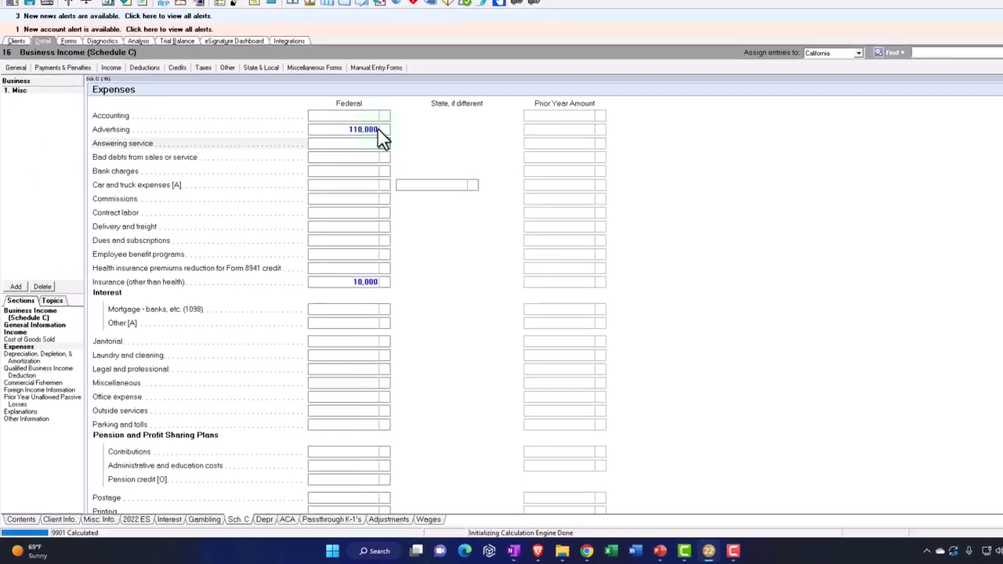
pyautogui.click(362, 154)
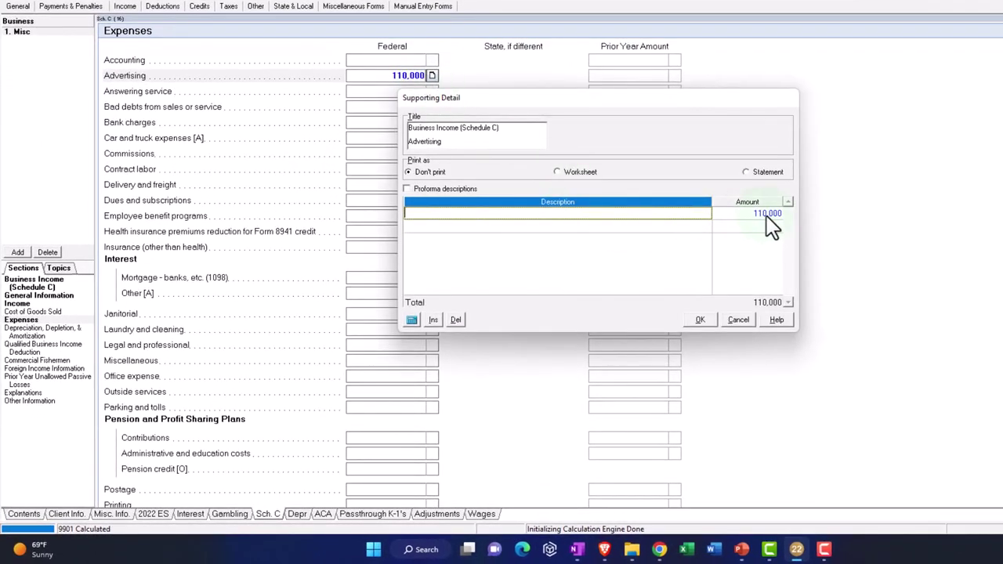
pyautogui.click(766, 217)
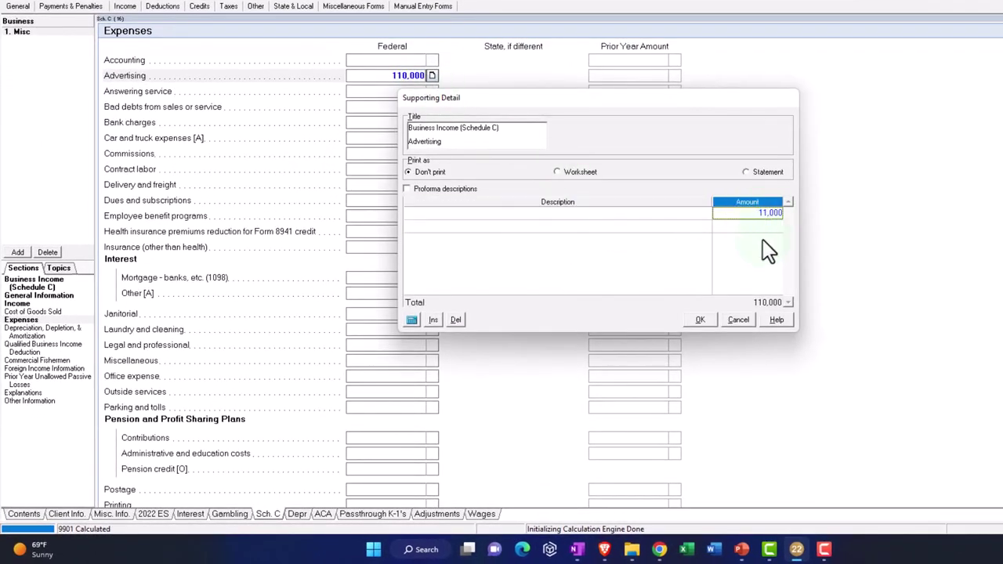
pyautogui.click(700, 320)
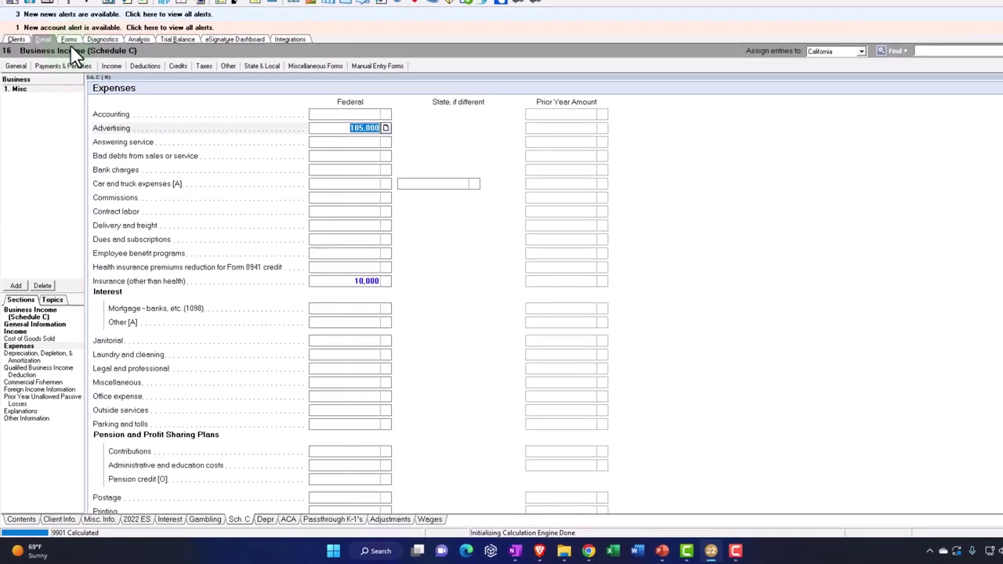
pyautogui.click(70, 42)
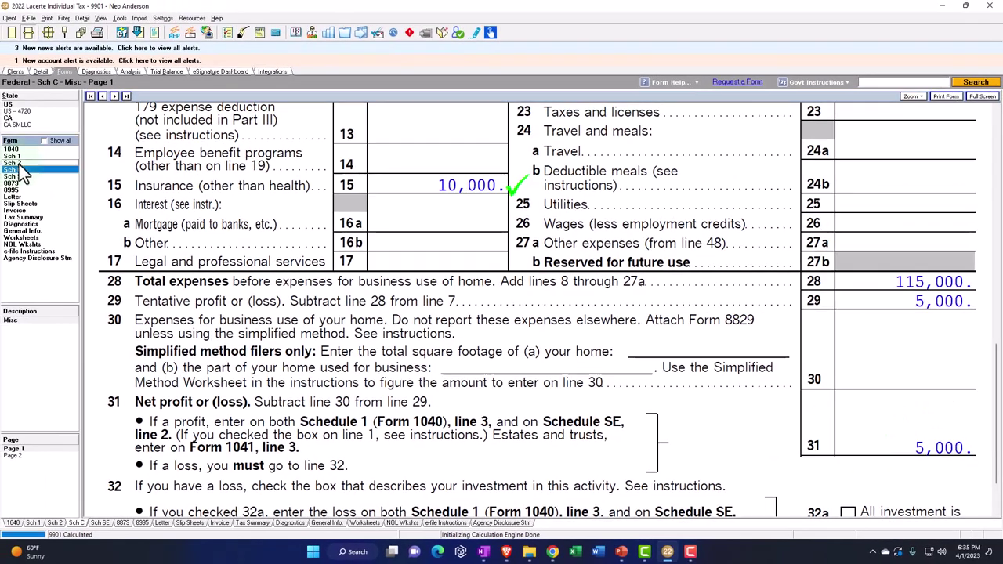
pyautogui.click(21, 165)
pyautogui.click(30, 413)
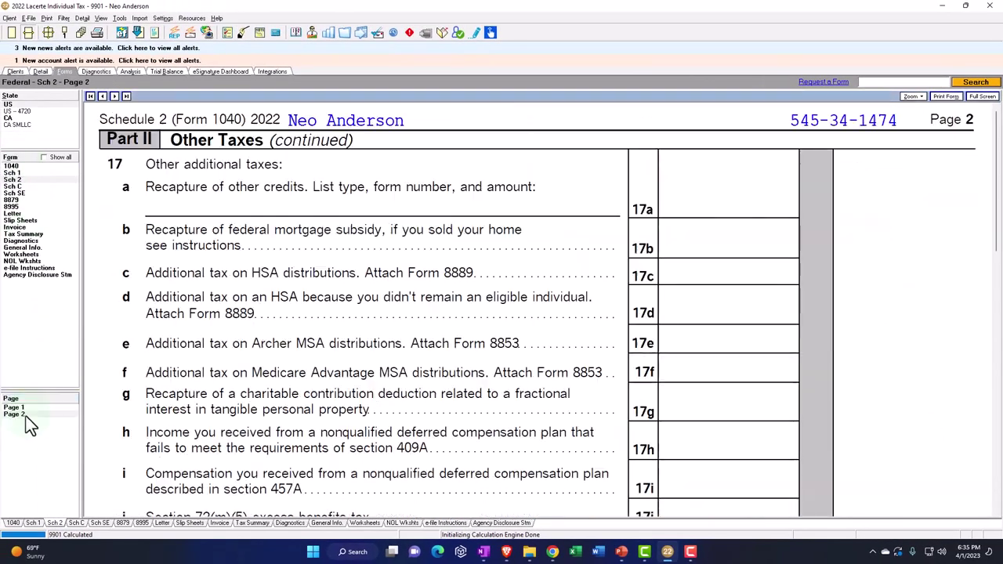
pyautogui.scroll(-3, 665, 380)
pyautogui.scroll(3, 665, 380)
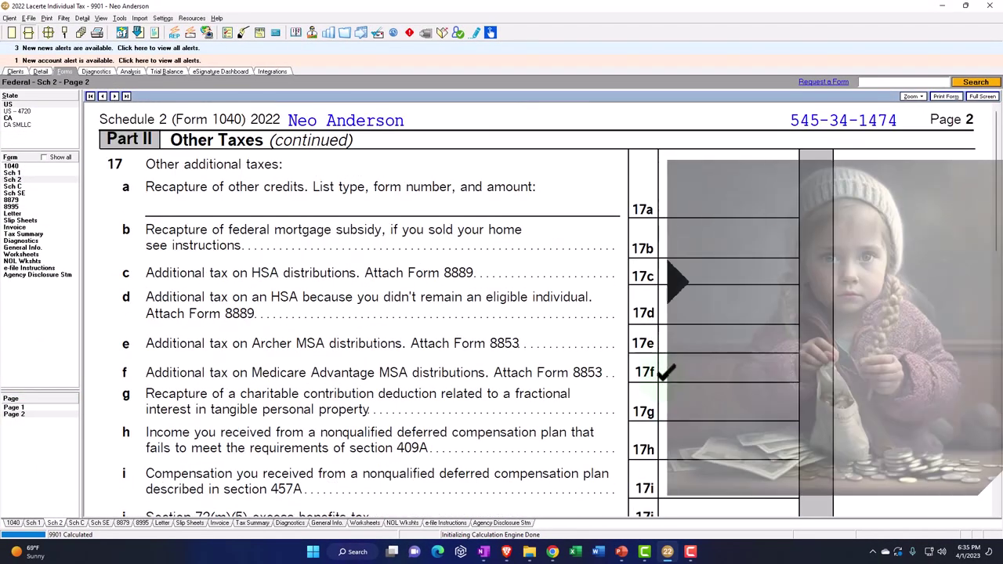
# Check the self-employed health insurance deduction on Schedule 1 page 2, line 17, and examine its supporting worksheet.
pyautogui.click(13, 174)
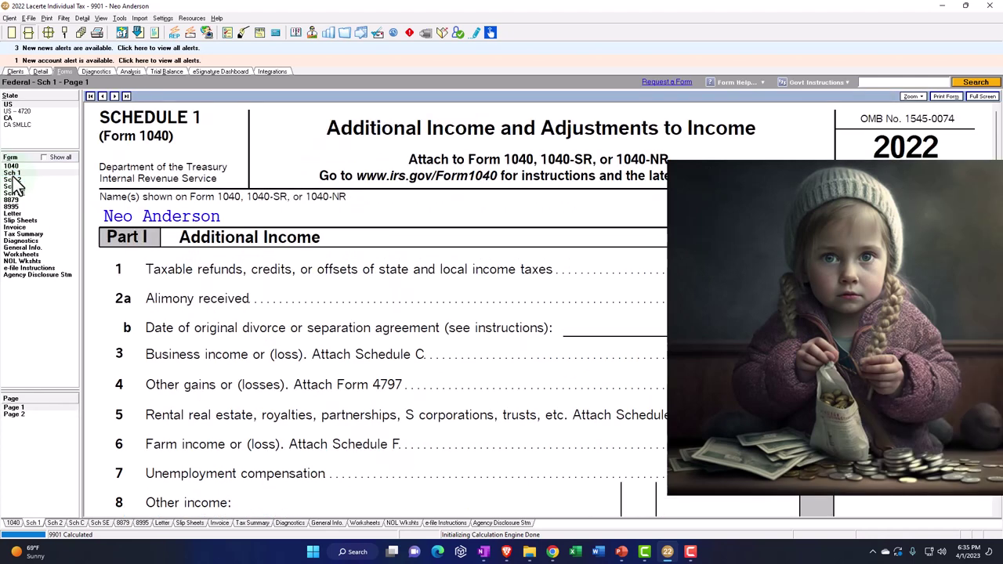
pyautogui.click(14, 414)
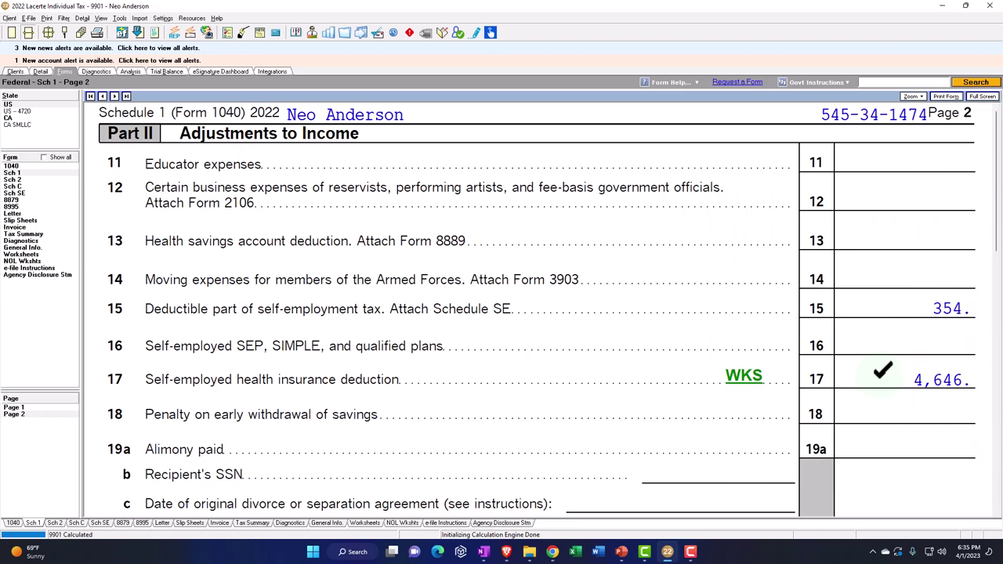
pyautogui.click(757, 375)
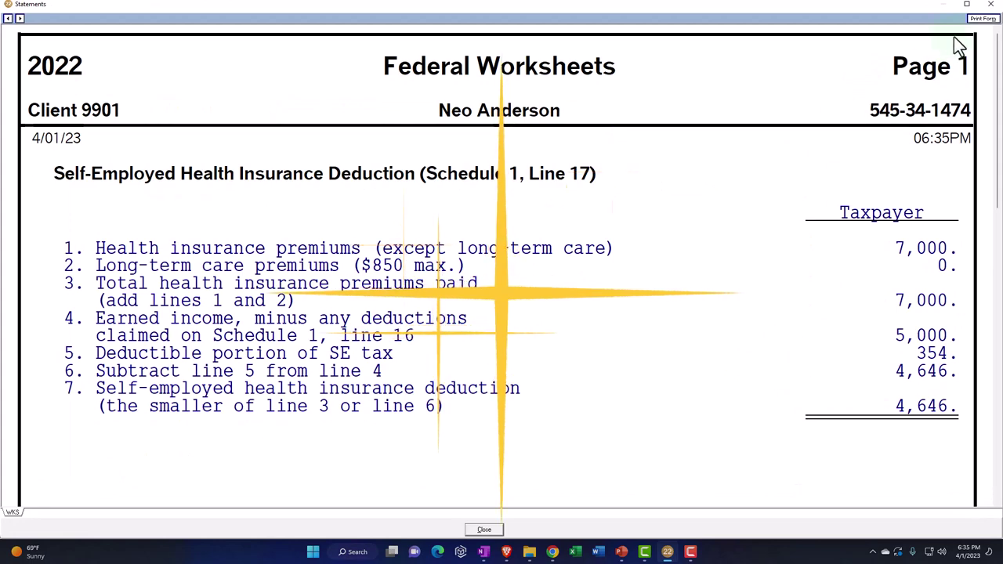
pyautogui.click(990, 9)
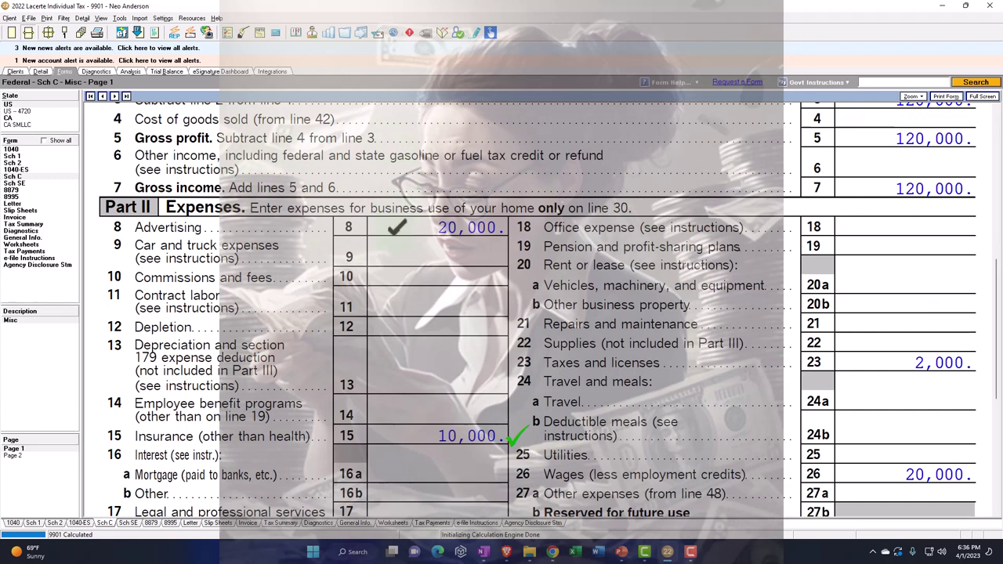
# Review Schedule C's Part II expenses, including wages on line 26, and the net profit on line 31.
pyautogui.scroll(-2, 379, 242)
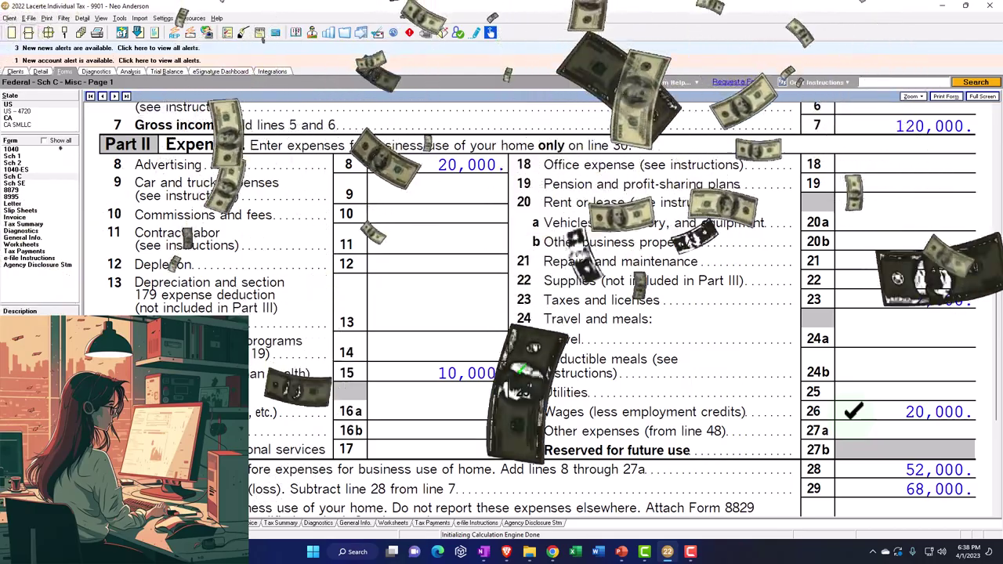
pyautogui.scroll(-5, 853, 411)
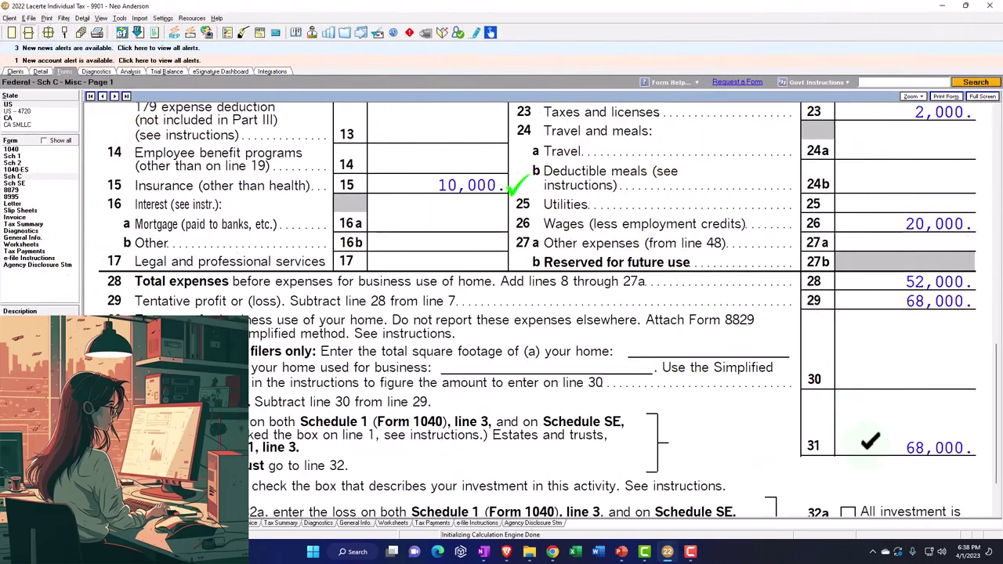
pyautogui.scroll(3, 870, 443)
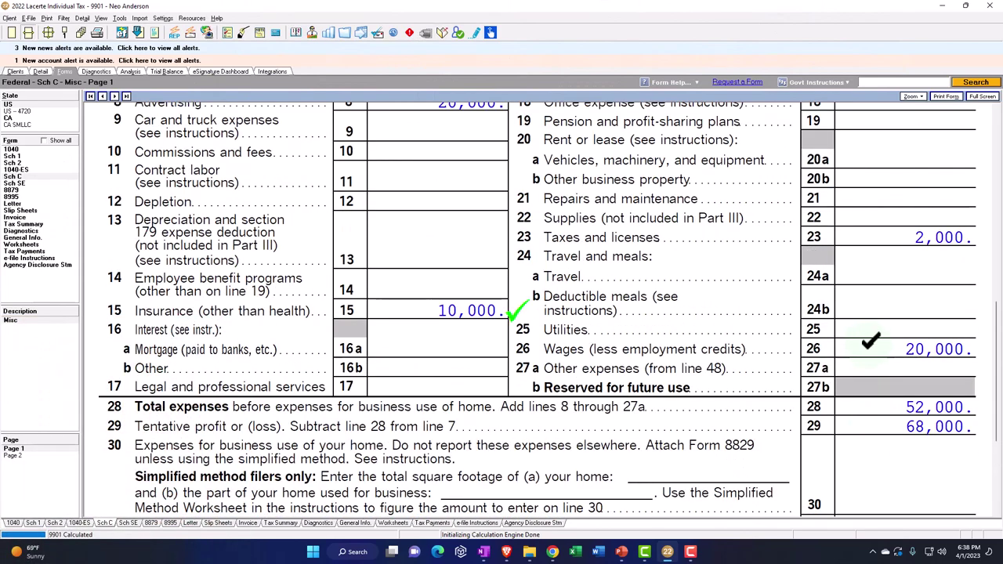